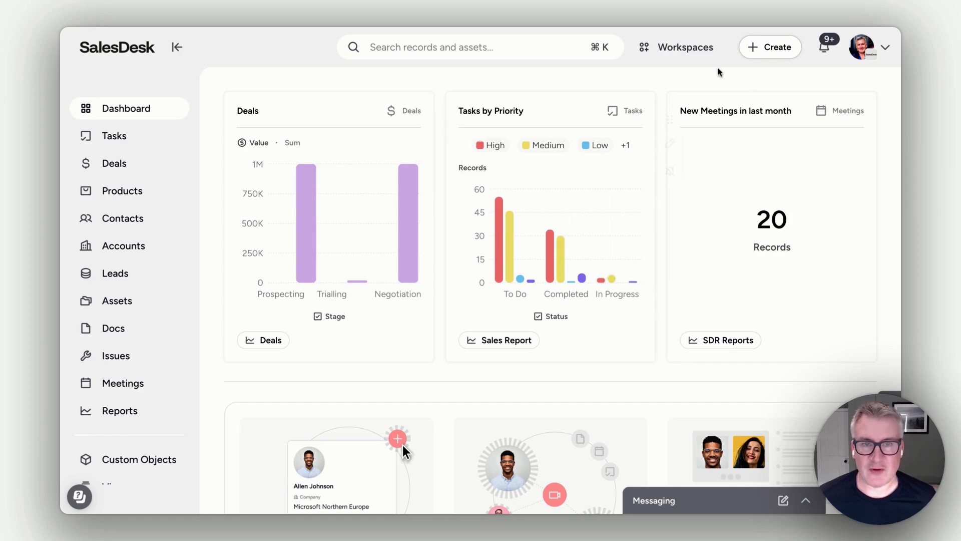
Step: Open the template library for workspaces
left_click(690, 60)
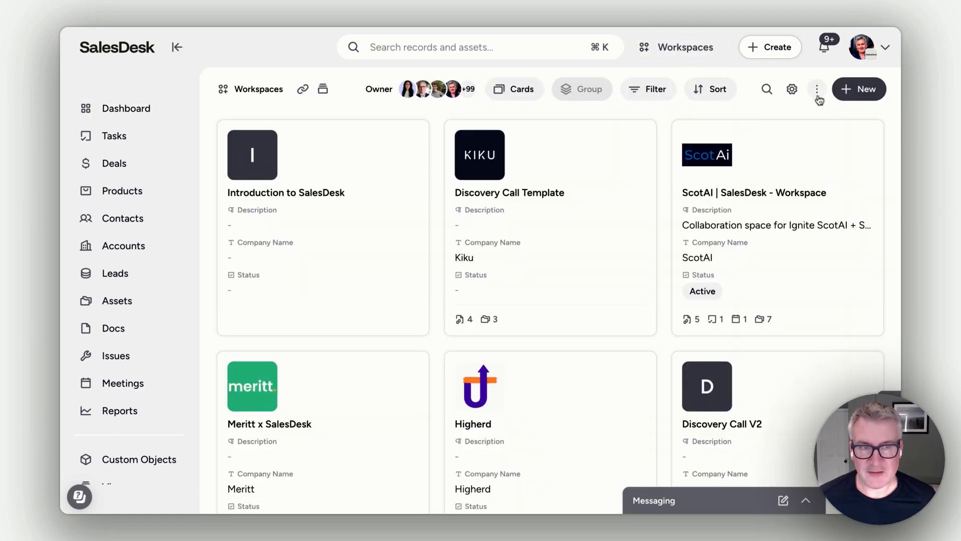
left_click(817, 91)
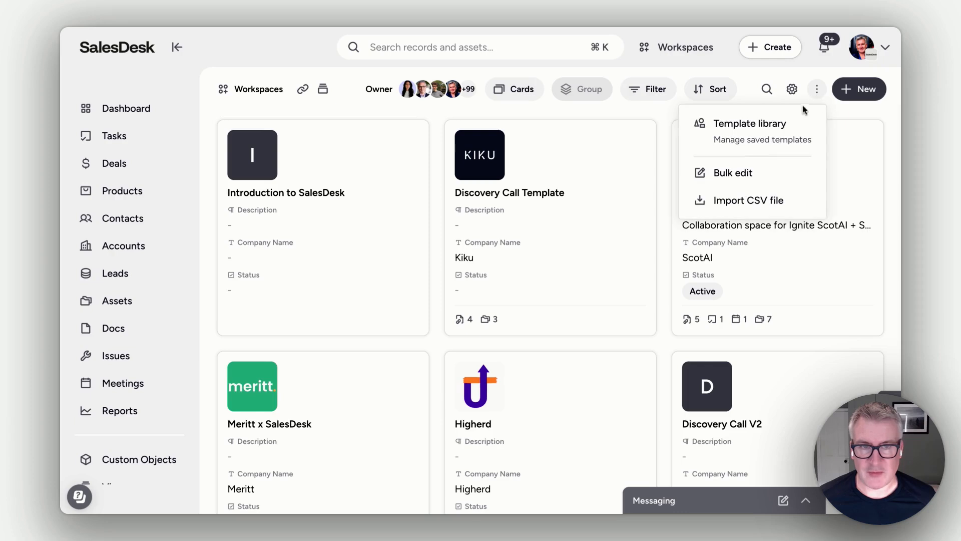
left_click(759, 136)
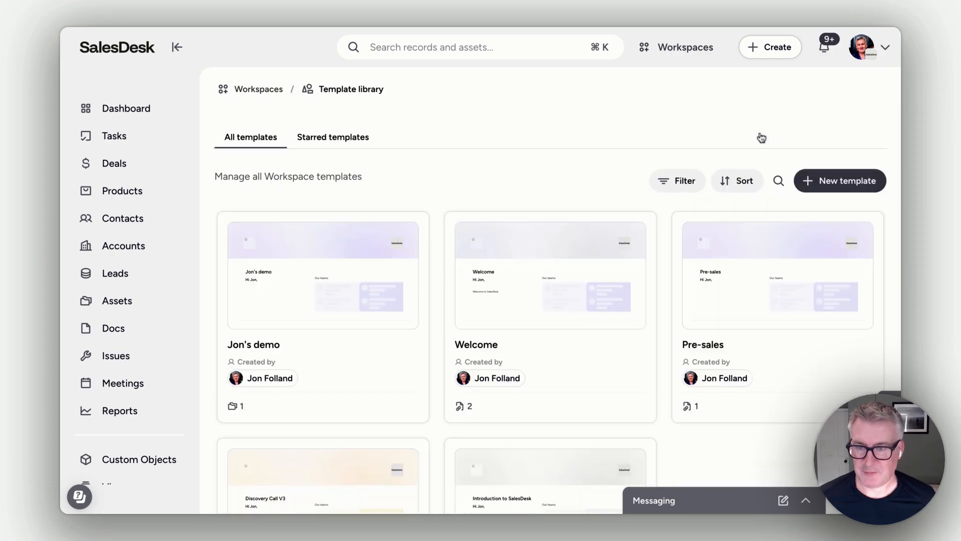
Step: Start a new workspace template named Customer dev with the Purple theme and proceed to linking records
left_click(823, 187)
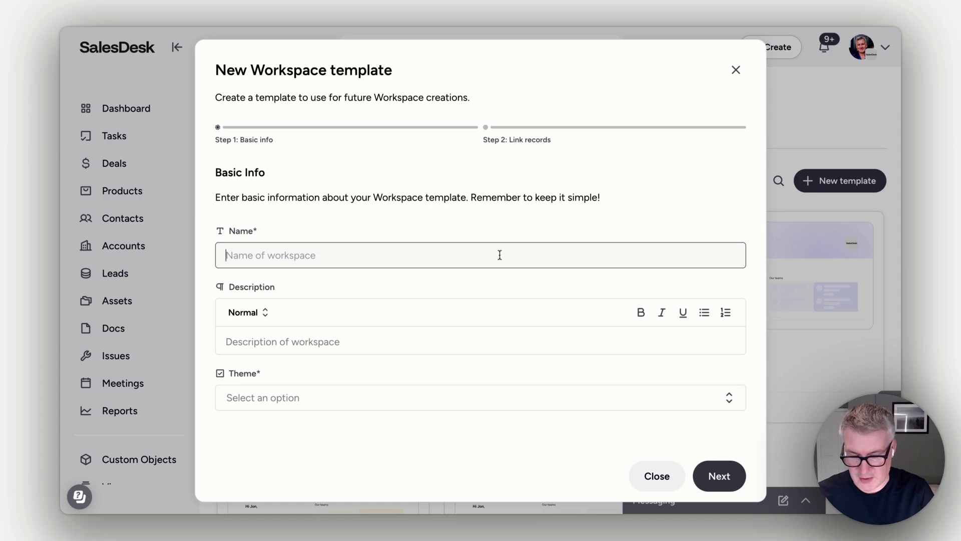
type("Customer dev")
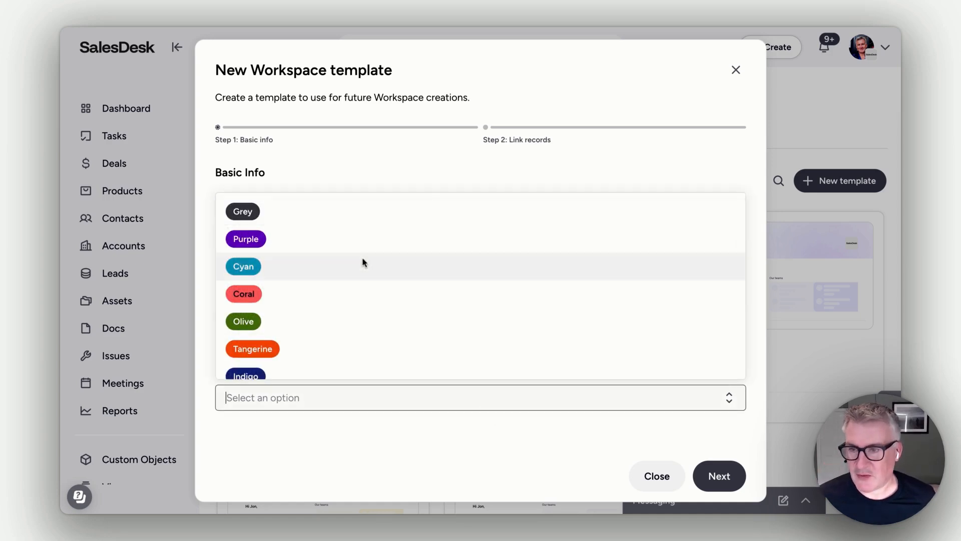
left_click(363, 249)
left_click(717, 479)
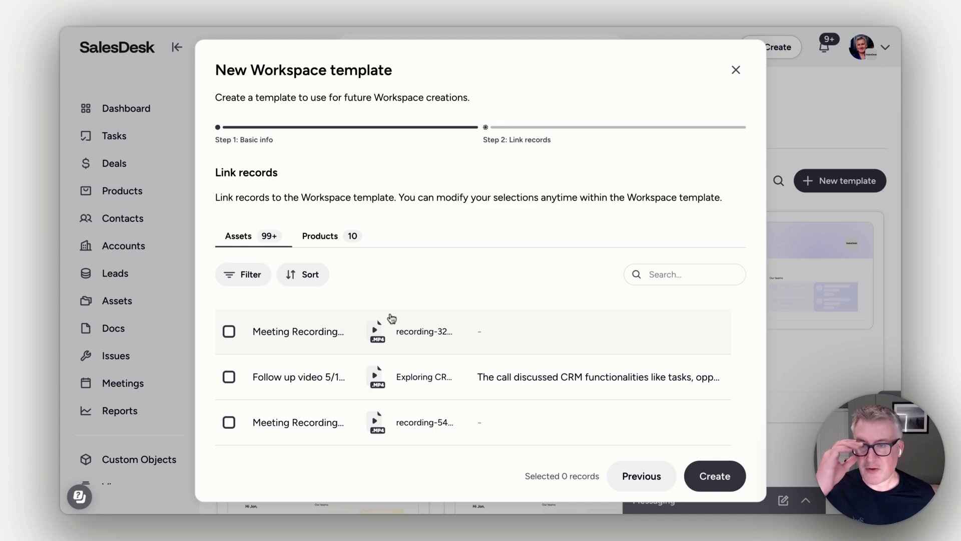
Step: Link the SalesDesk platform and CRM Overview products to the template and create it
left_click(306, 239)
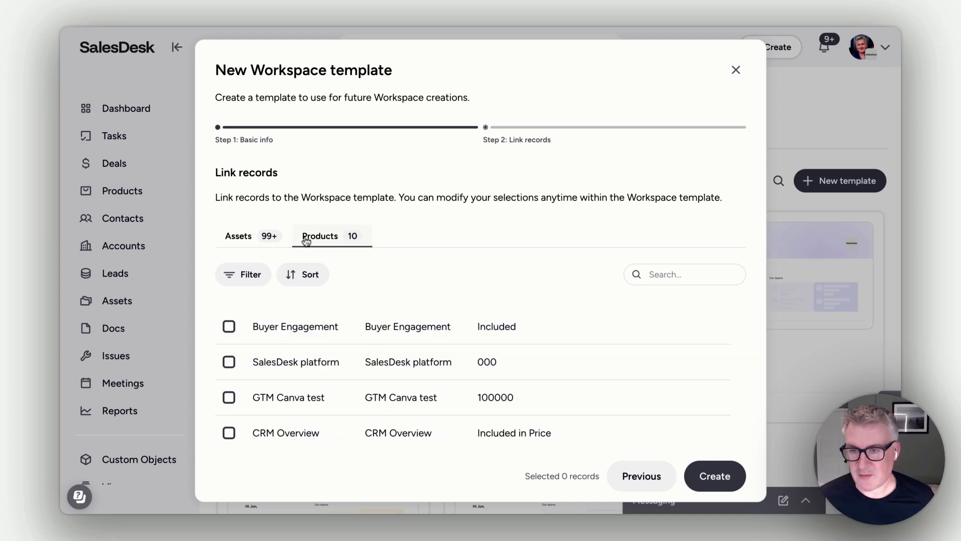
left_click(231, 363)
left_click(229, 434)
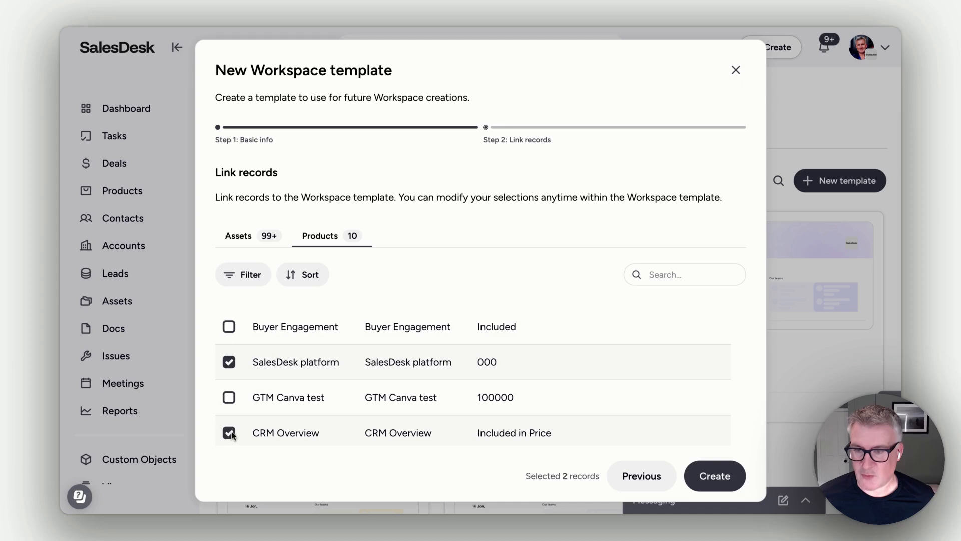
left_click(715, 474)
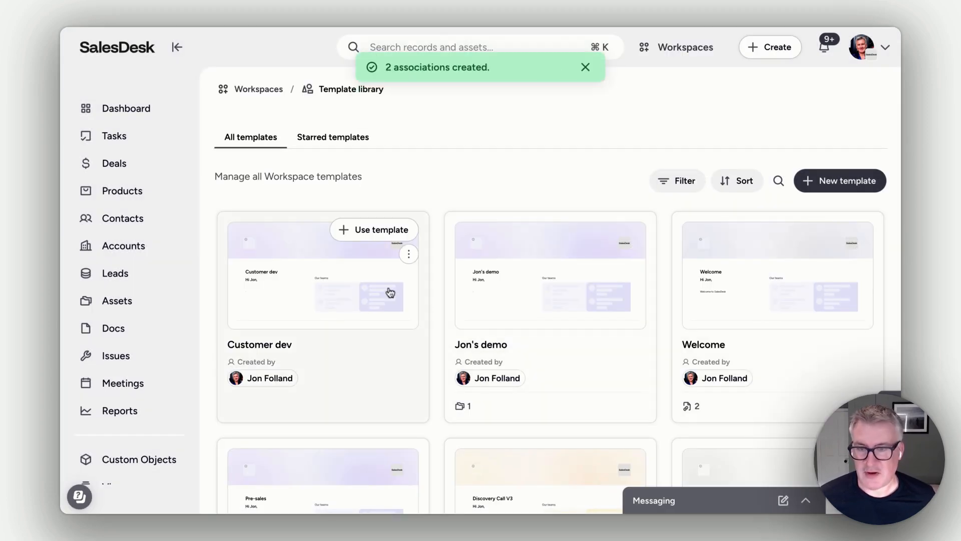
Step: Enter the Customer dev template's workspace and open its introduction message for editing
left_click(407, 257)
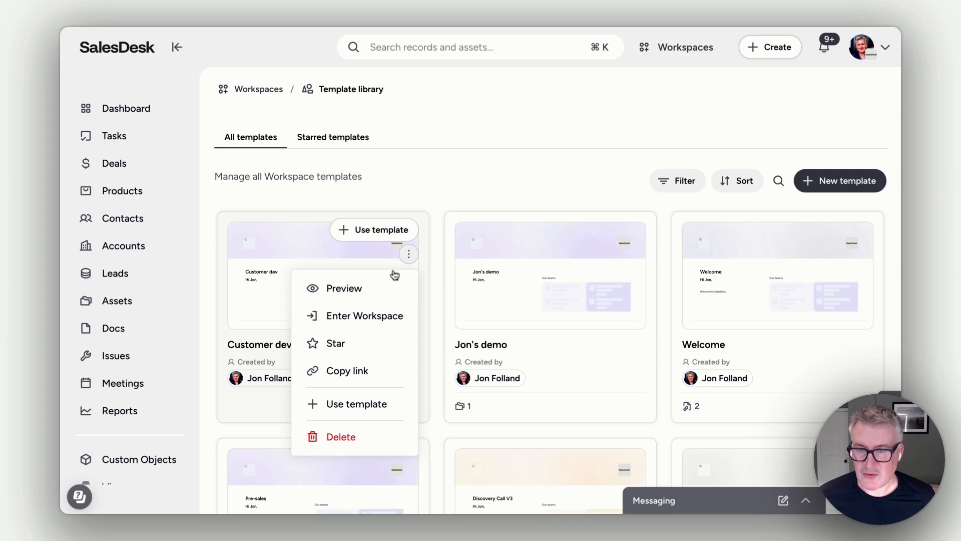
left_click(371, 317)
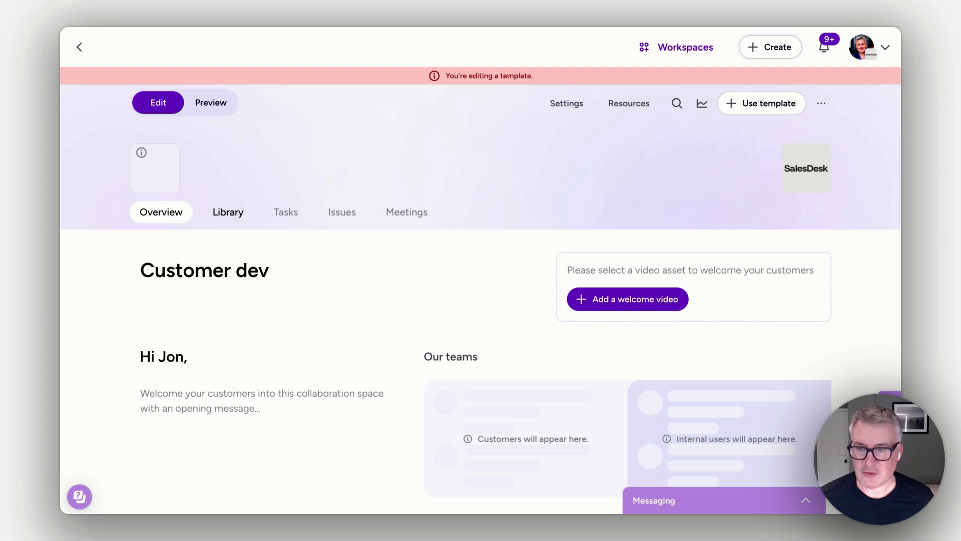
left_click(284, 423)
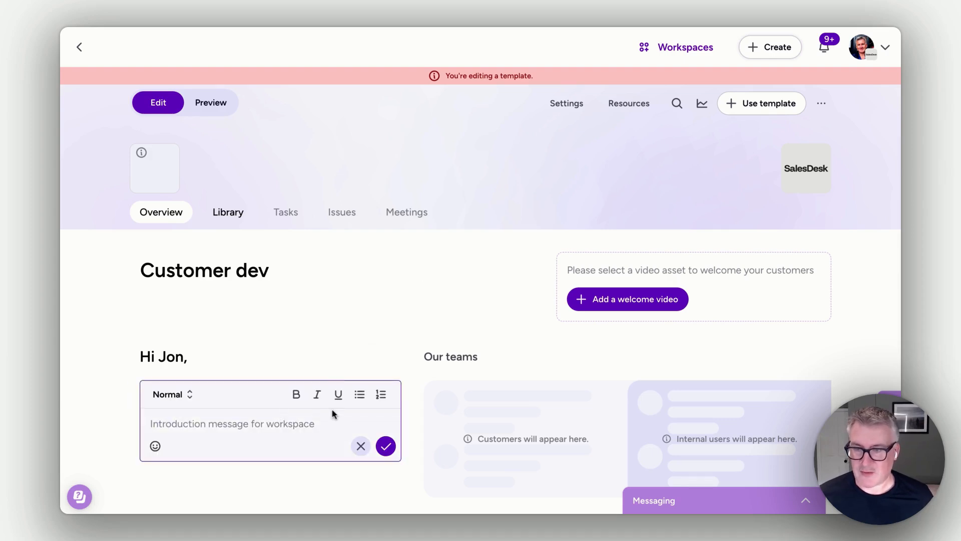
scroll(372, 315, "down", 3)
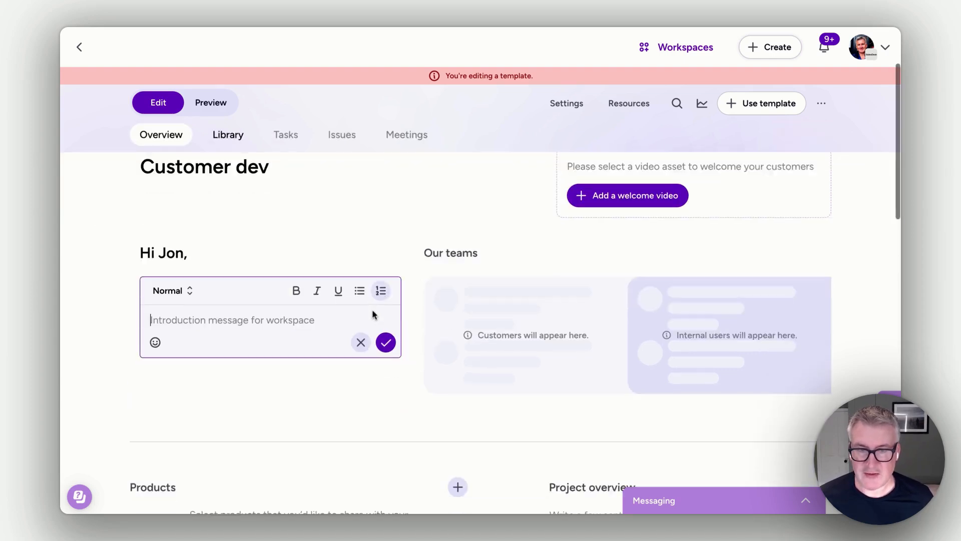
scroll(372, 309, "down", 1)
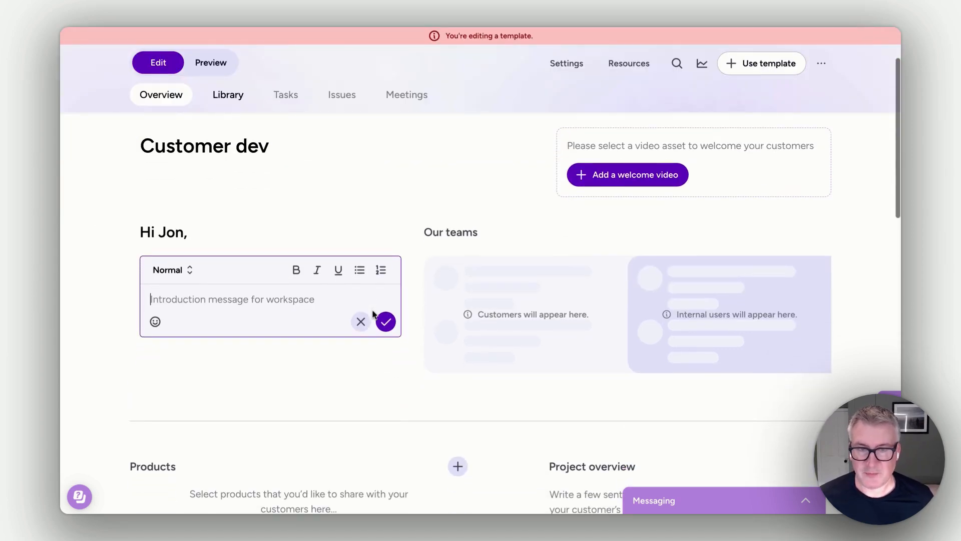
Step: Find the presenter's welcome recording by first name, link it as the template's welcome video and share it with the workspace
left_click(614, 185)
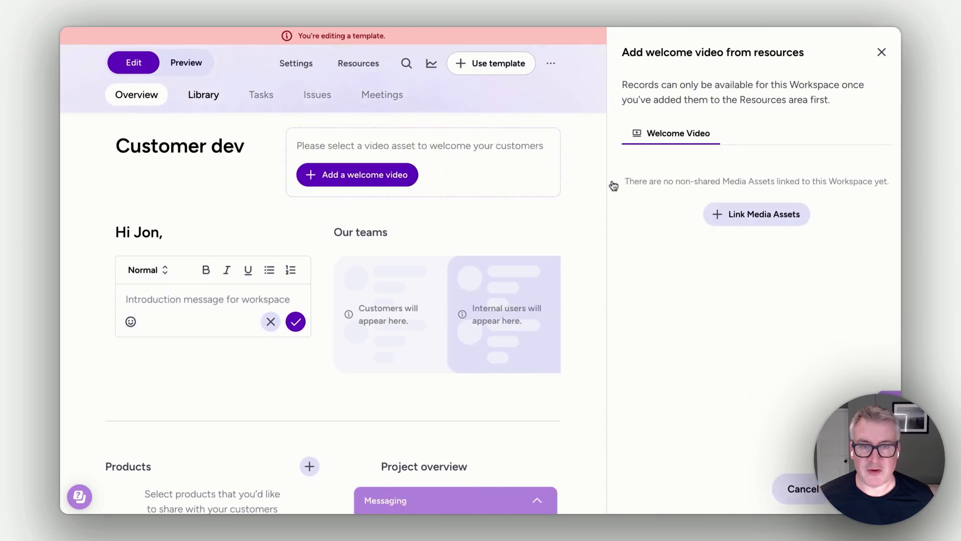
left_click(732, 221)
left_click(371, 211)
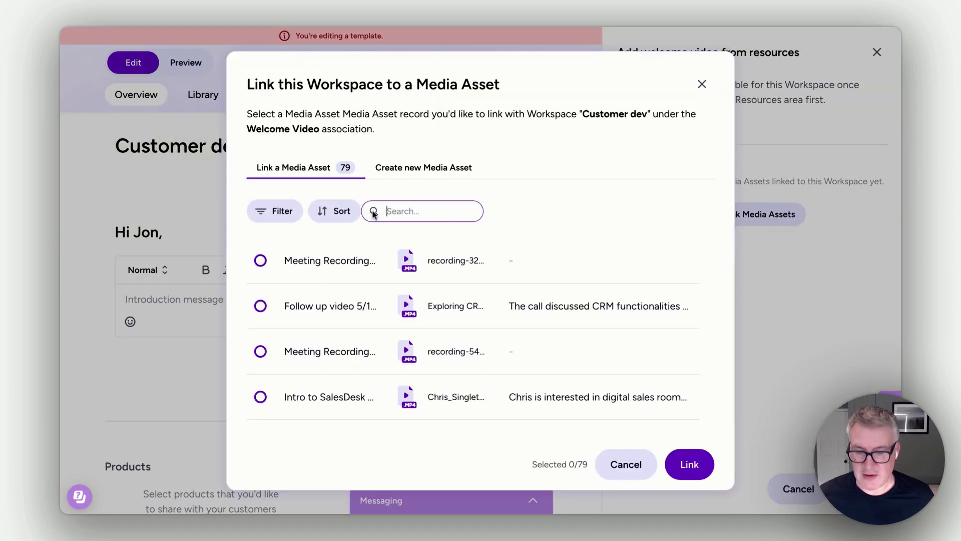
type("jon")
left_click(275, 271)
left_click(679, 465)
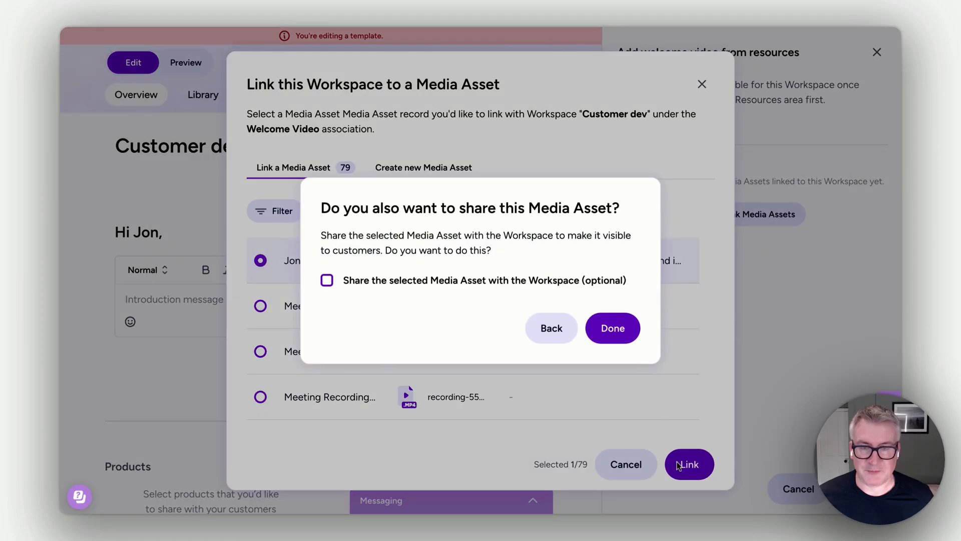
left_click(326, 279)
left_click(611, 329)
left_click(877, 54)
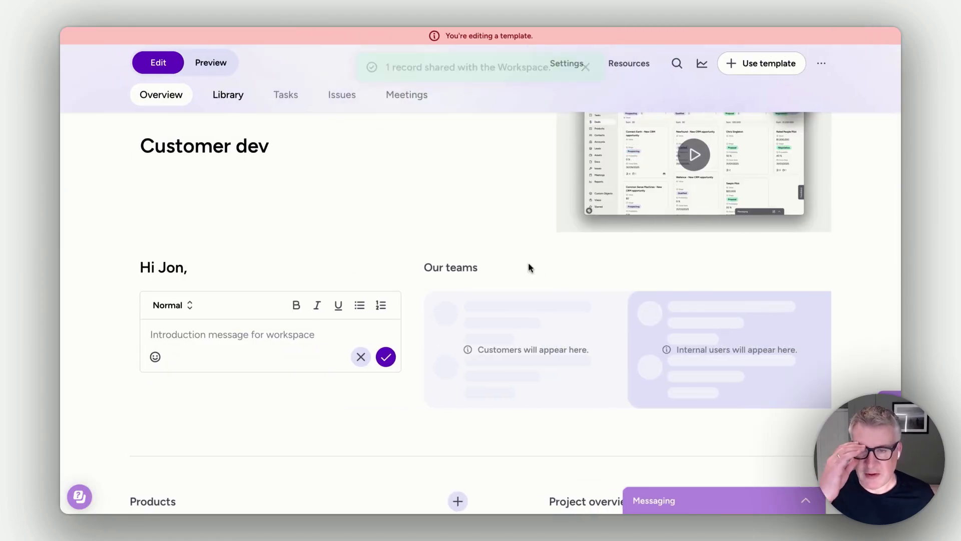
Step: Open the Project overview text on the template's Overview page for editing
scroll(521, 268, "down", 5)
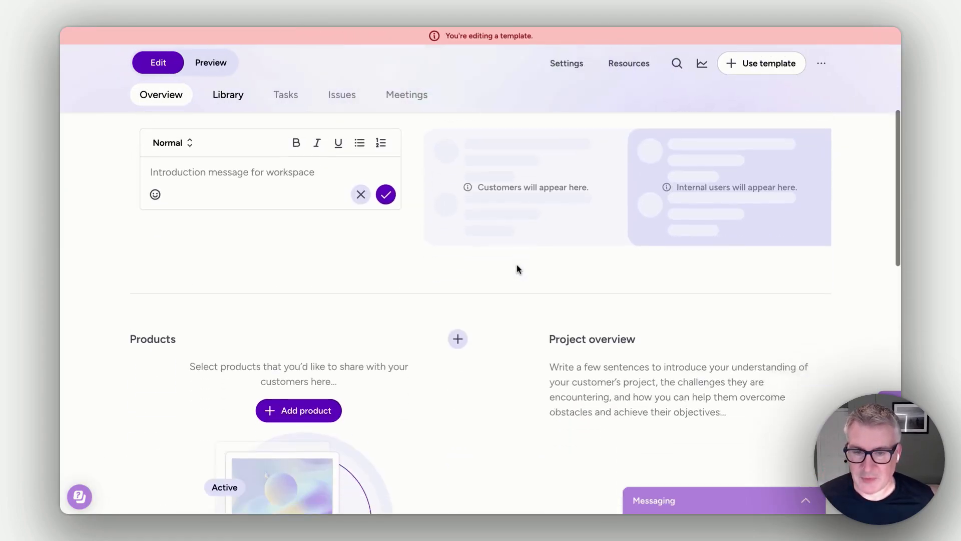
left_click(599, 293)
scroll(578, 298, "down", 3)
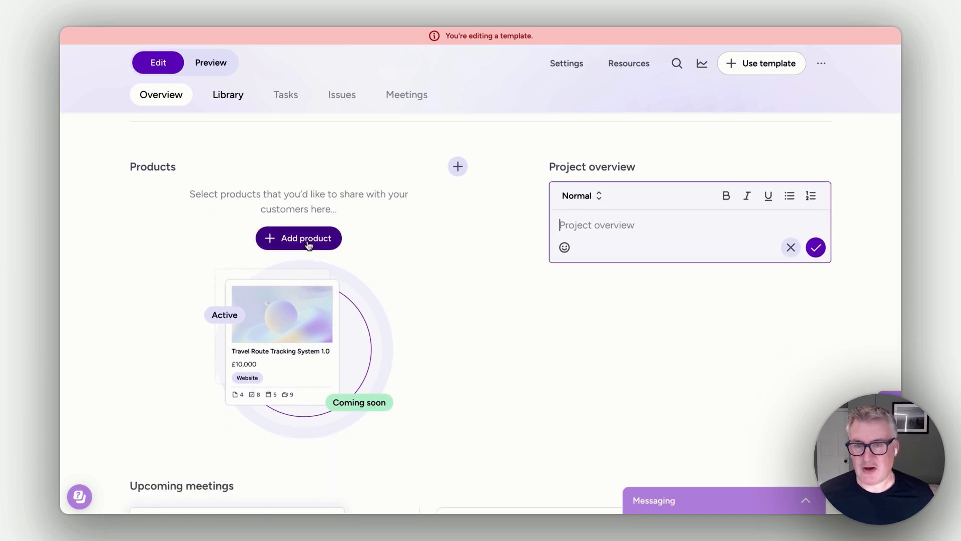
Step: Add the SalesDesk platform and CRM Overview products from the resources to the Overview page's Products section
left_click(308, 245)
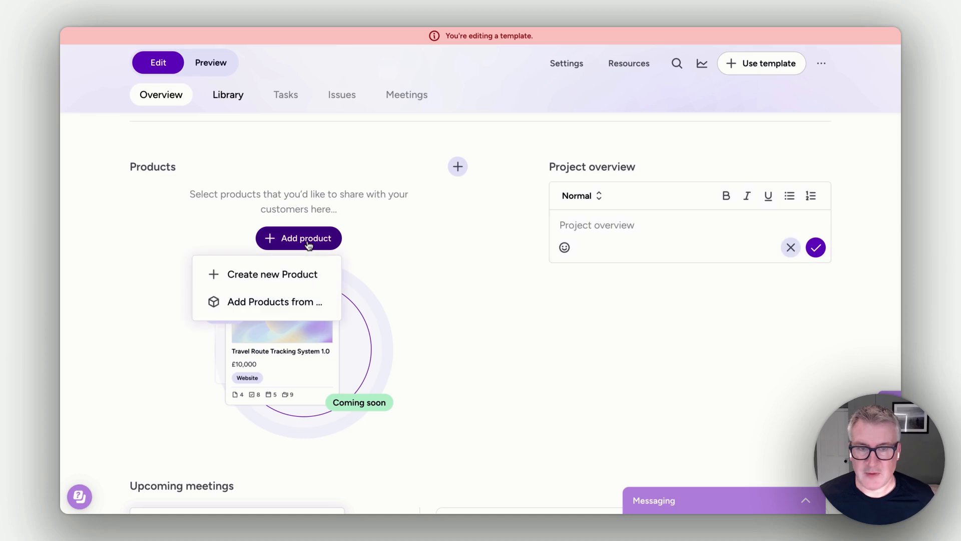
left_click(285, 301)
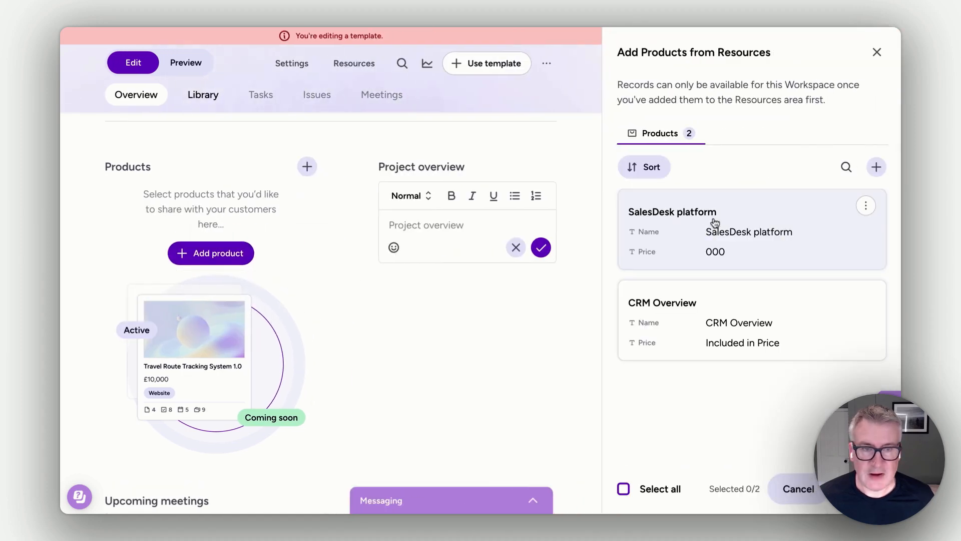
left_click(669, 222)
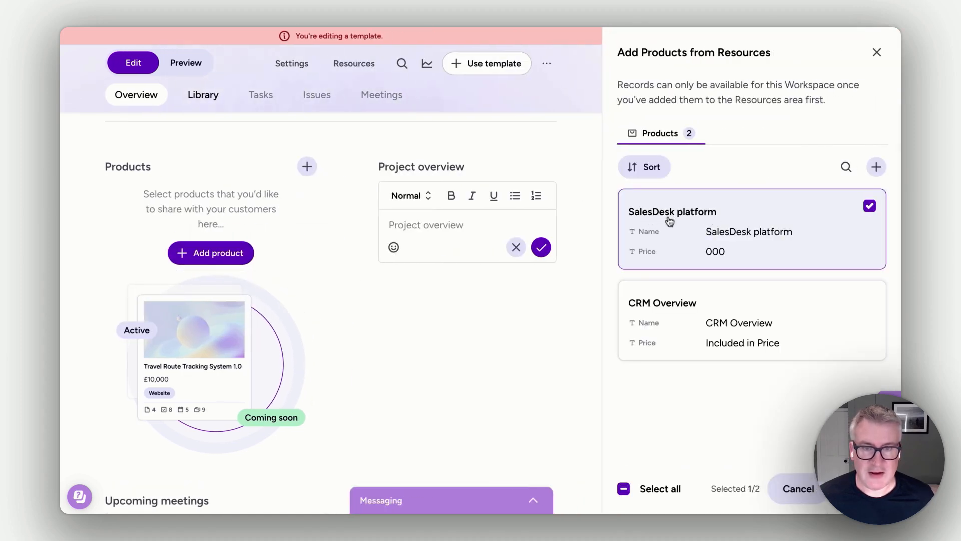
left_click(675, 294)
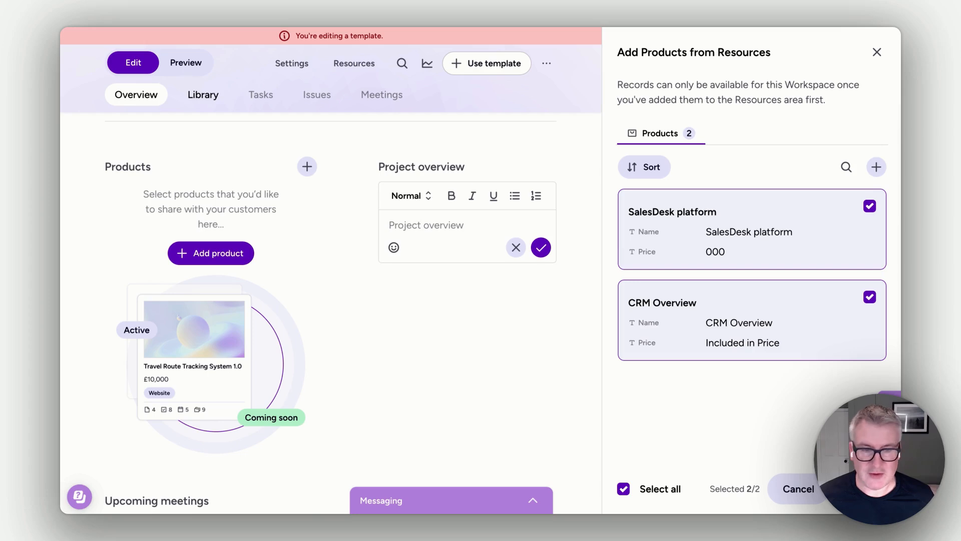
left_click(859, 489)
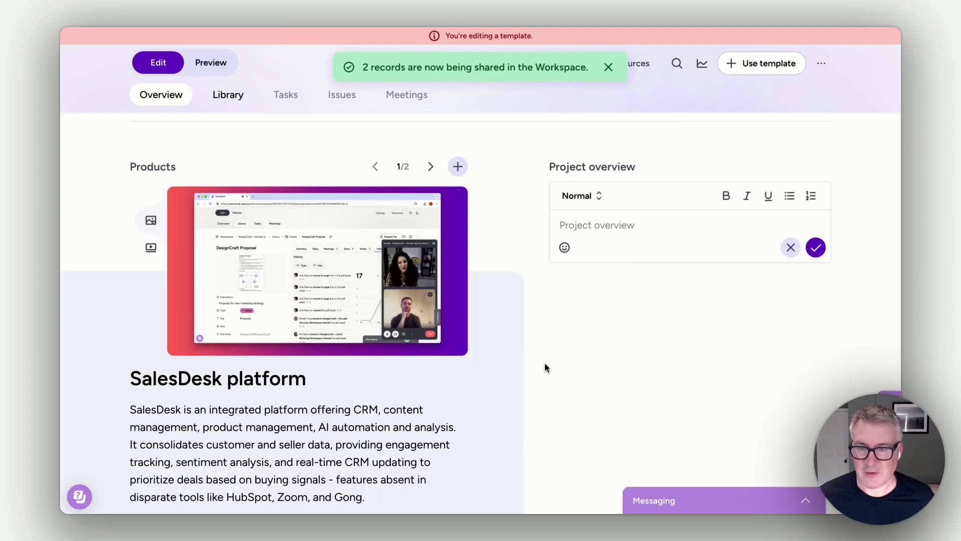
Step: Review the remaining Overview sections, the Library, and the basic info and theme options in the template's Settings
scroll(575, 365, "down", 15)
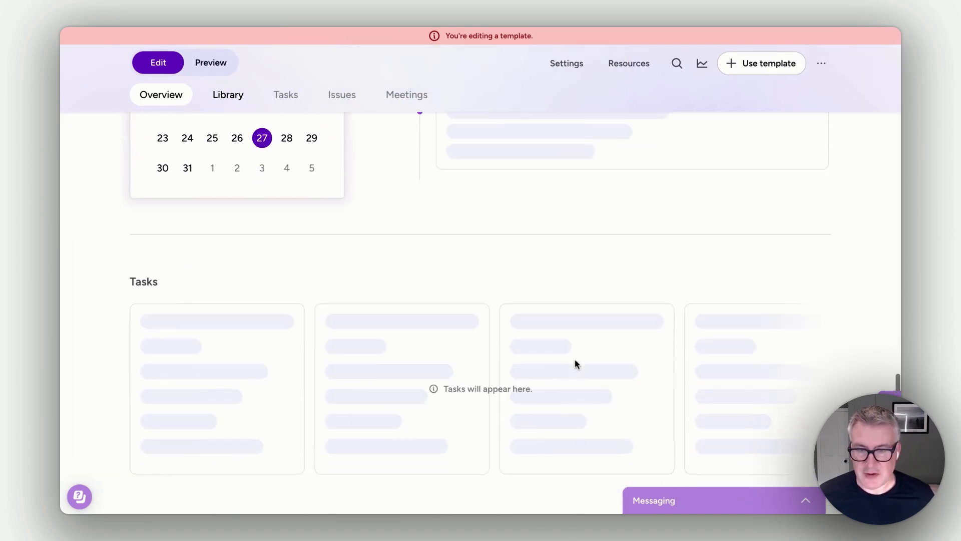
scroll(575, 365, "up", 15)
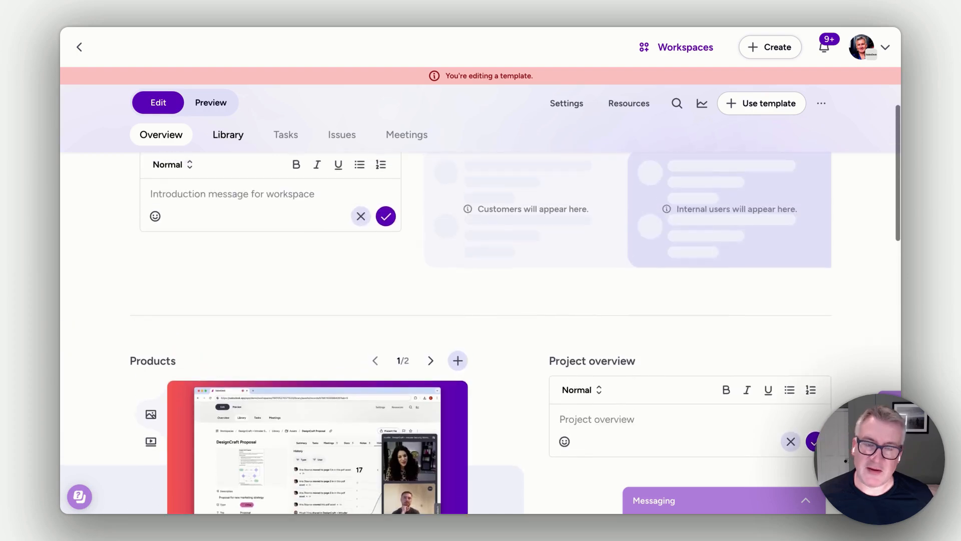
scroll(575, 365, "up", 5)
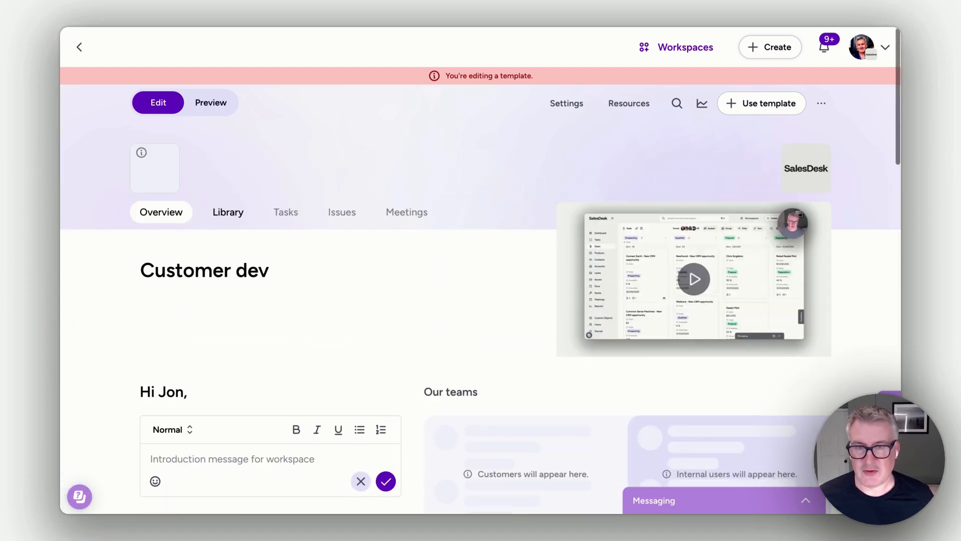
left_click(232, 218)
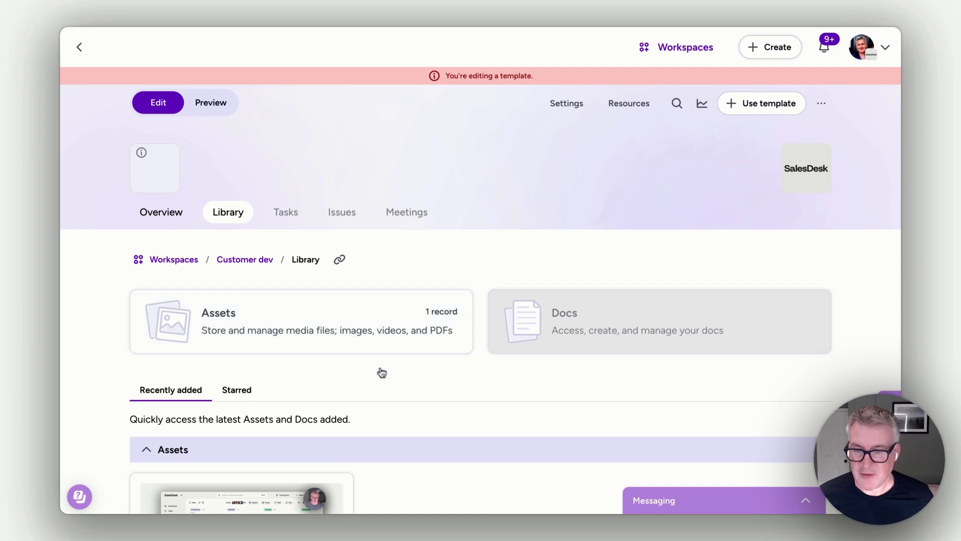
scroll(402, 379, "down", 3)
scroll(401, 379, "up", 2)
left_click(567, 104)
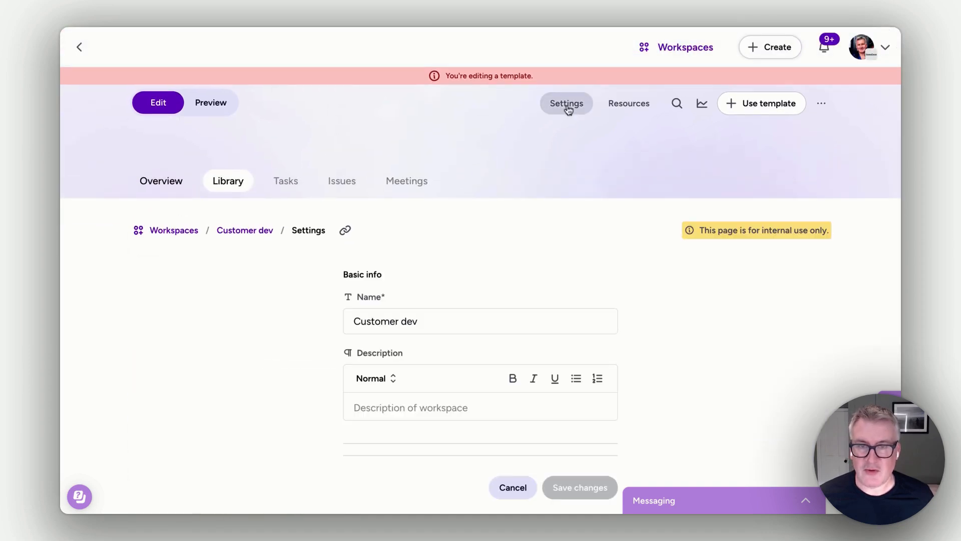
scroll(545, 343, "down", 5)
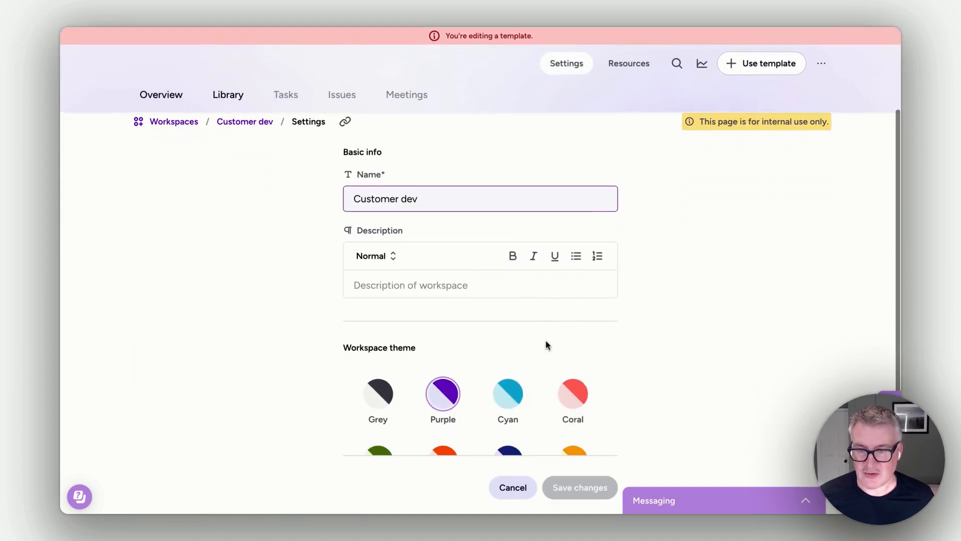
scroll(546, 344, "up", 4)
scroll(546, 345, "up", 1)
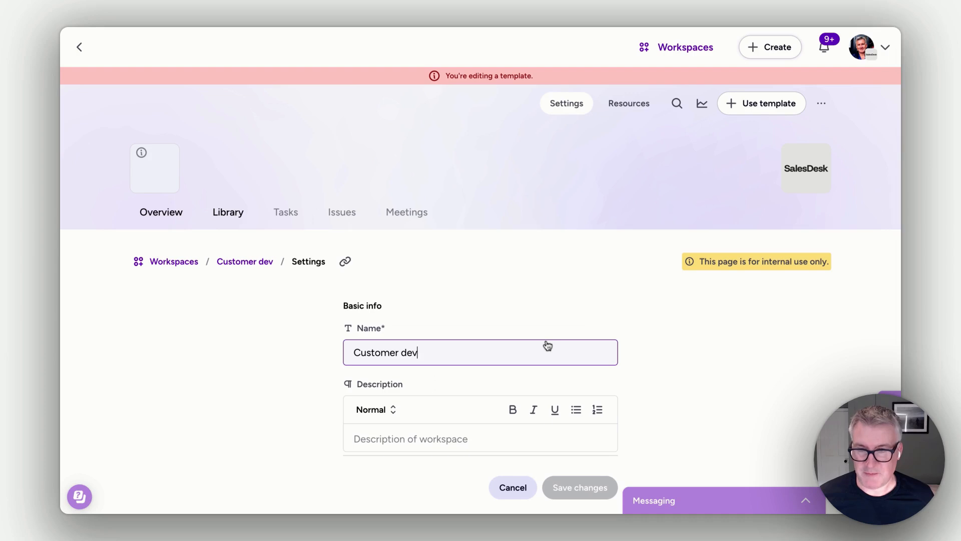
Step: Find the proposal PDF by the presenter's first name, link it to the template's Assets resources without sharing, and check the Library's assets
left_click(642, 111)
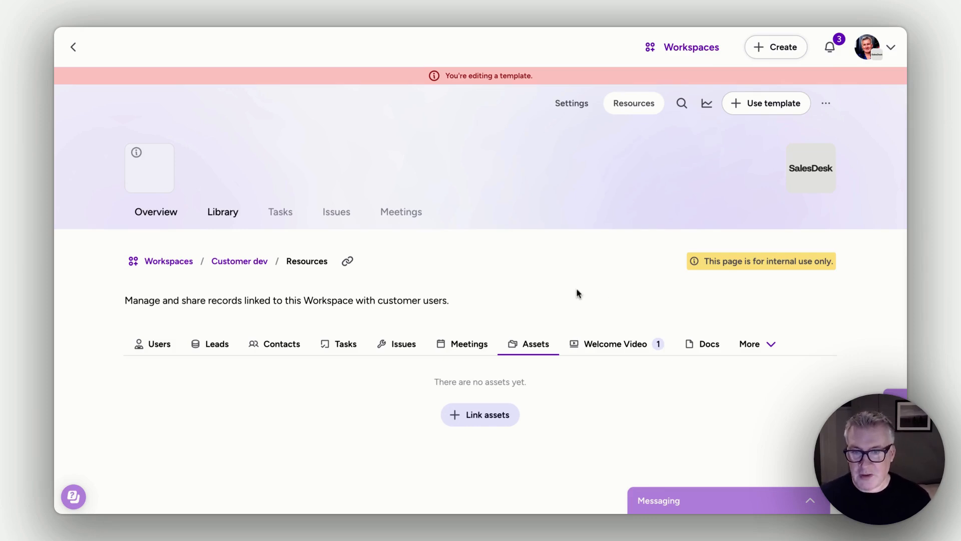
left_click(497, 415)
left_click(376, 204)
type("jon")
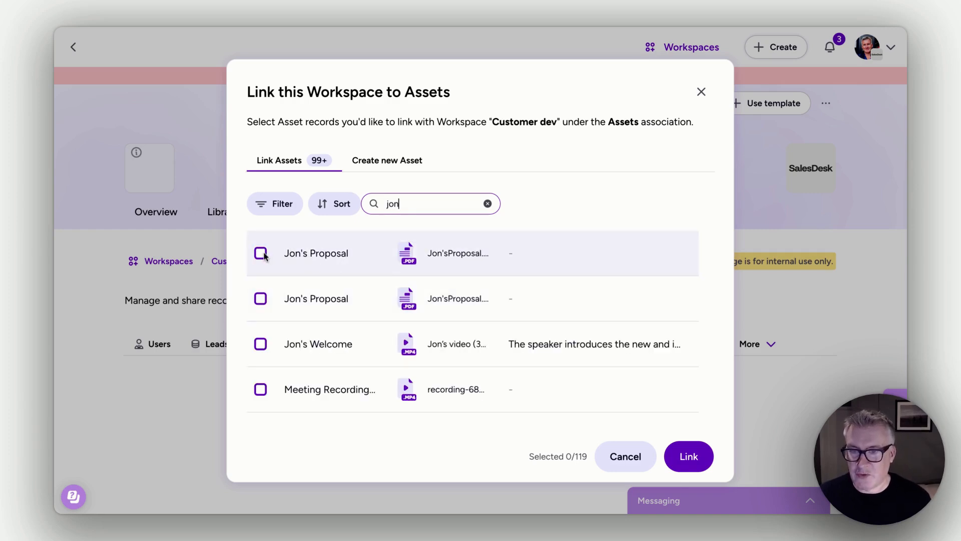
left_click(261, 254)
left_click(687, 456)
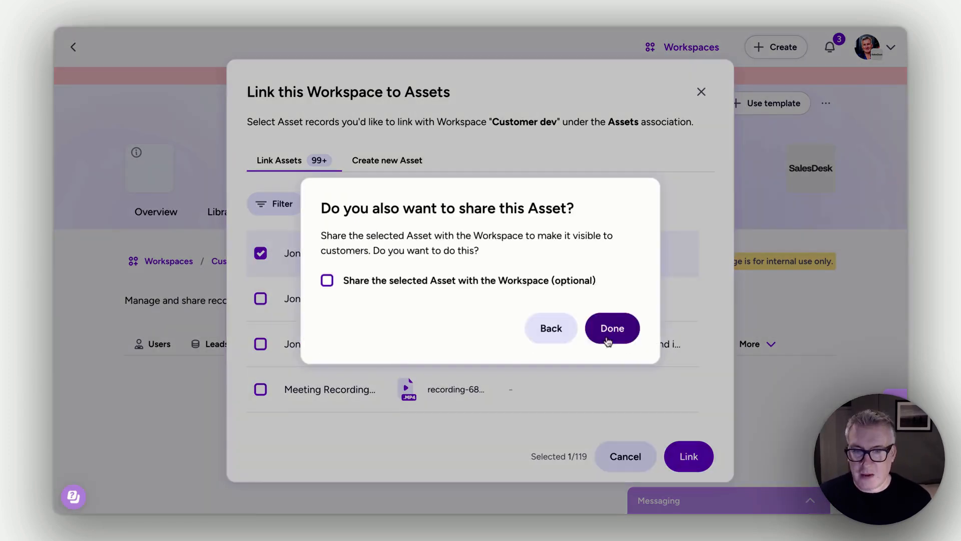
left_click(610, 331)
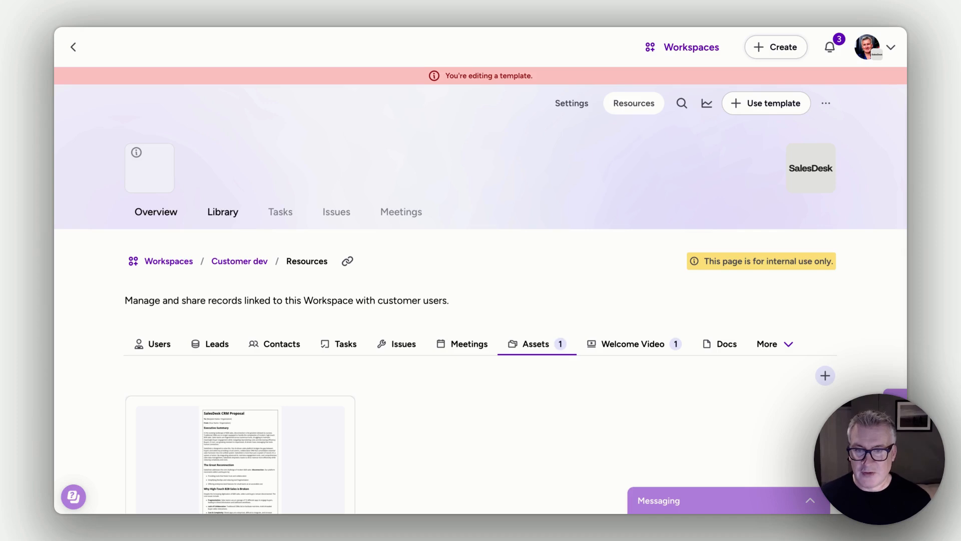
left_click(233, 213)
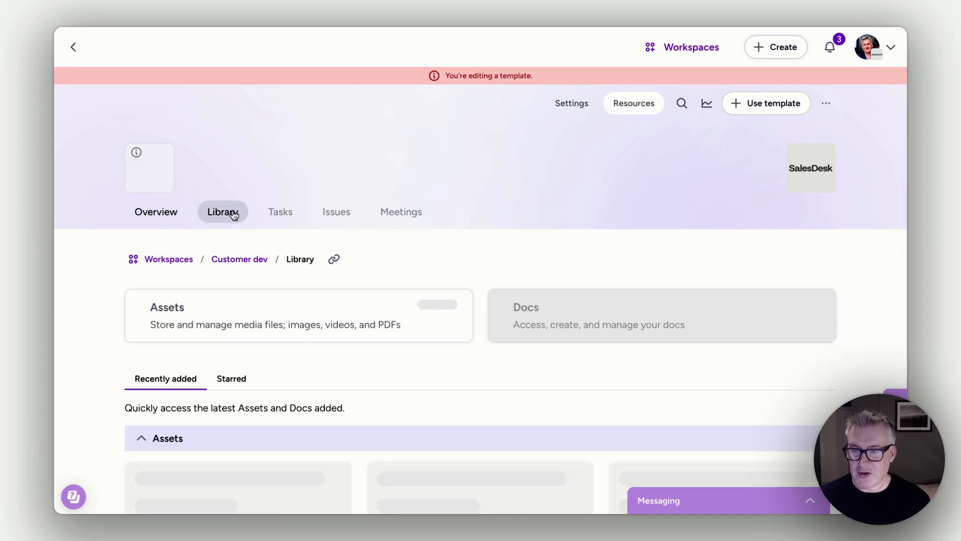
left_click(294, 332)
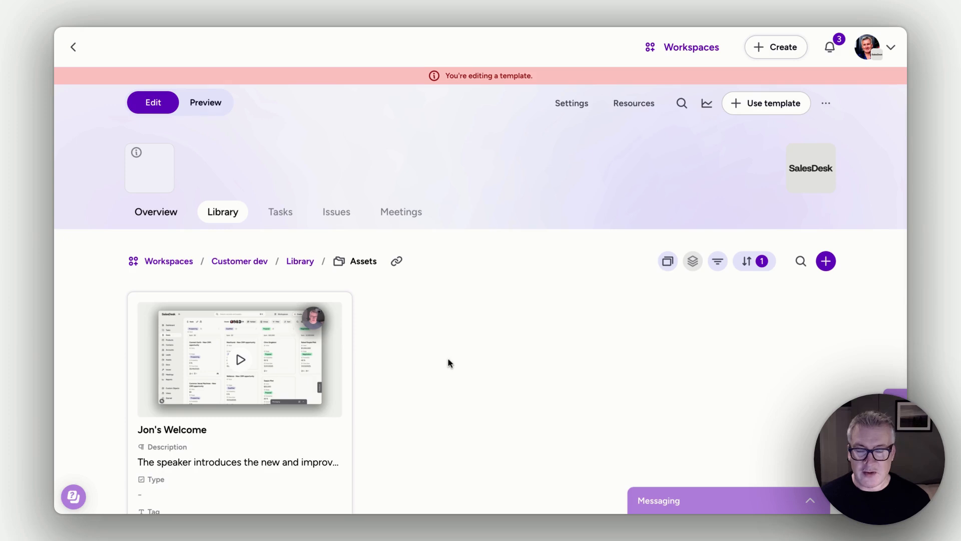
Step: Share the linked proposal PDF in the workspace from the template's resources and open the Library's assets to check it
left_click(574, 103)
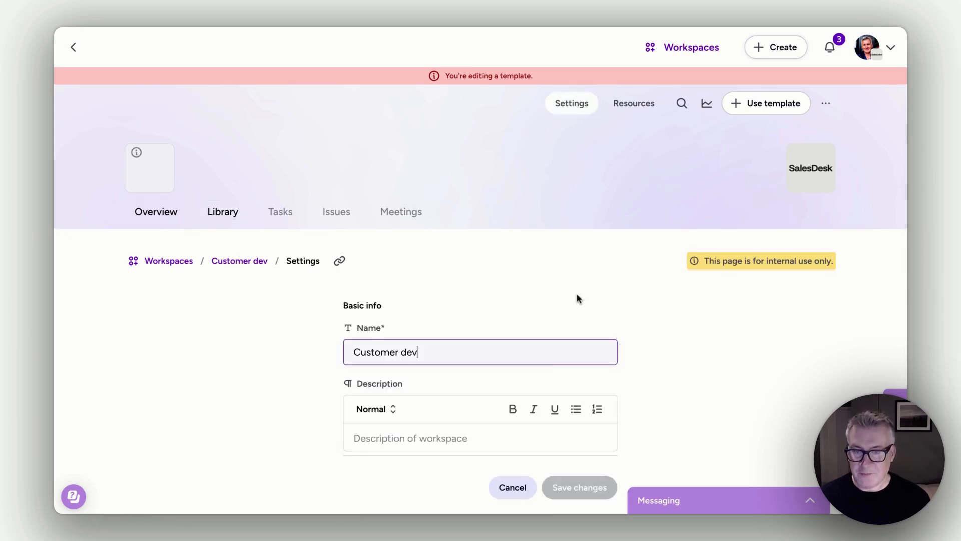
left_click(622, 107)
left_click(531, 346)
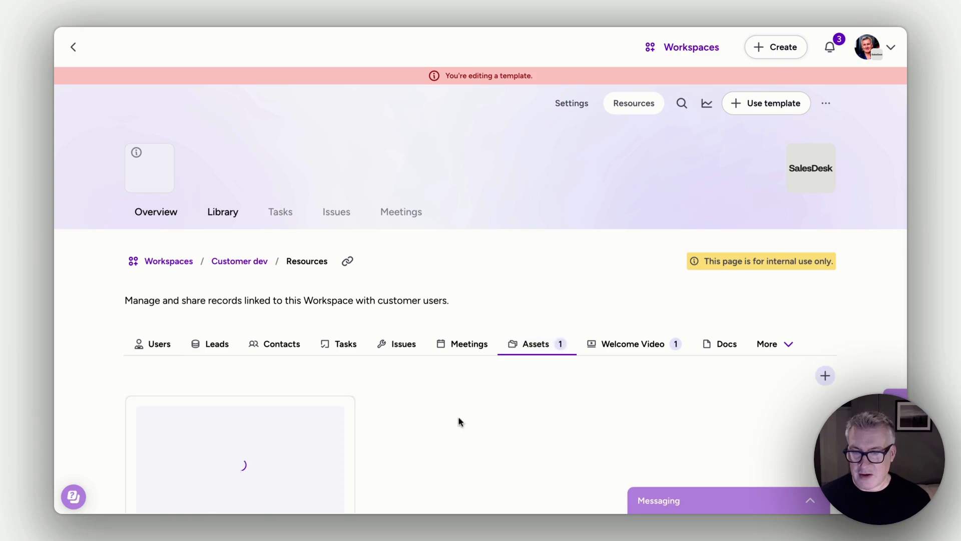
left_click(334, 416)
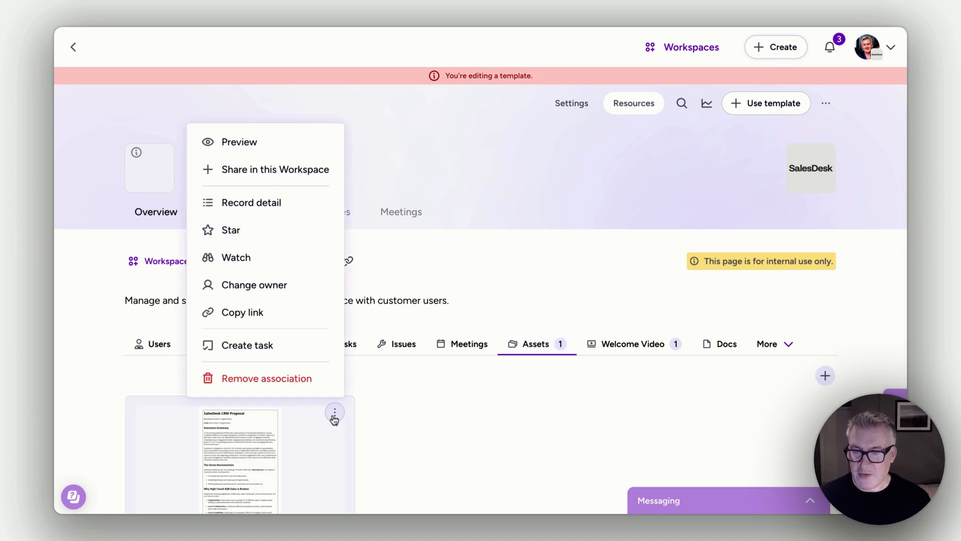
left_click(317, 168)
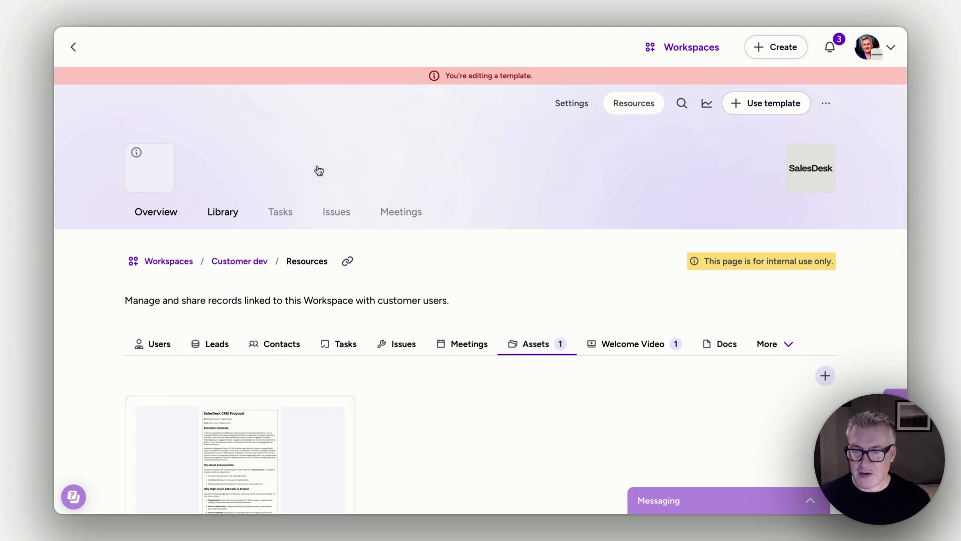
left_click(218, 212)
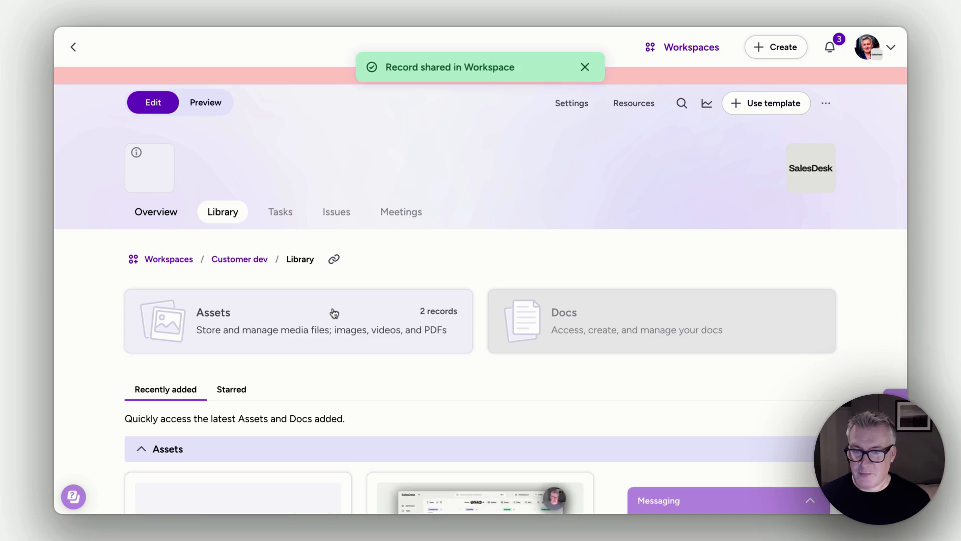
left_click(333, 313)
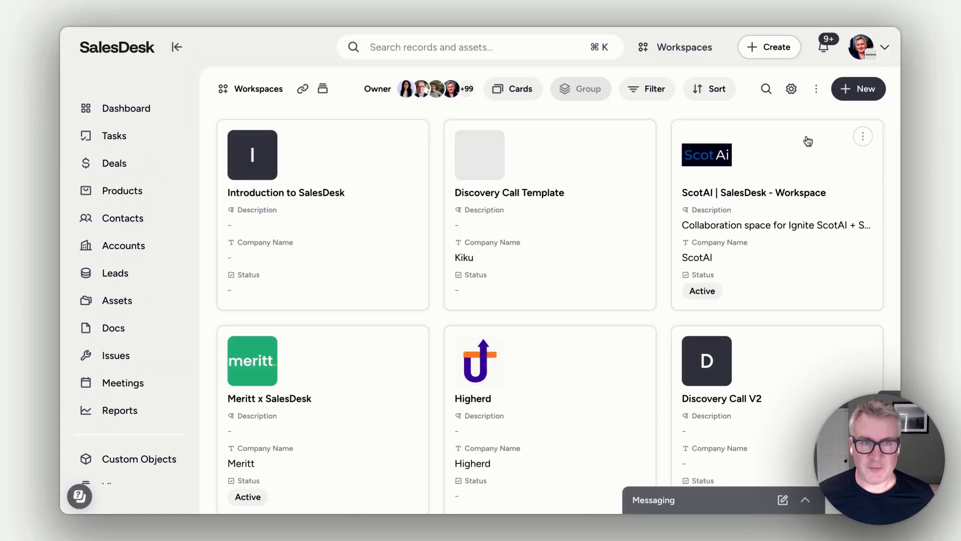
Step: Create a new workspace from the Pre-sales template without linking it to an account, lead or deal
left_click(858, 88)
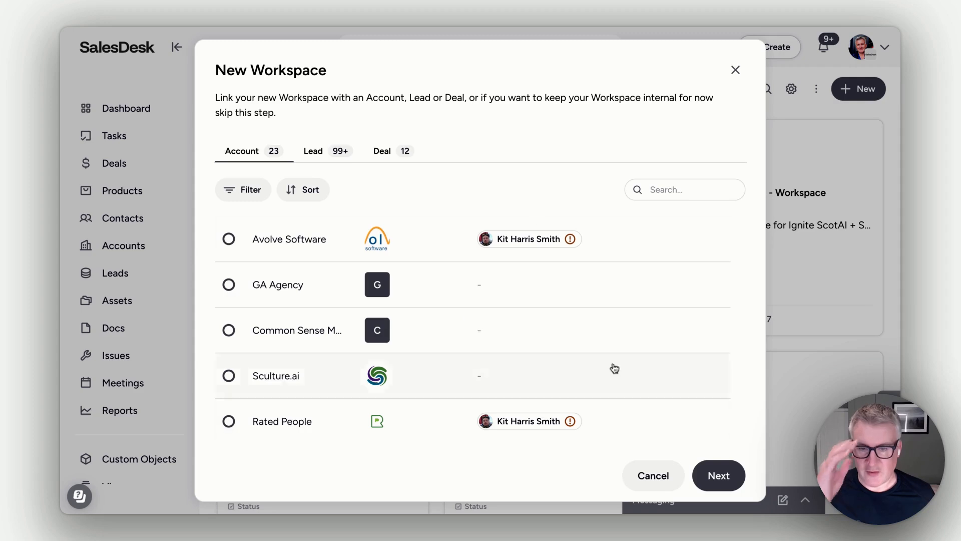
left_click(719, 485)
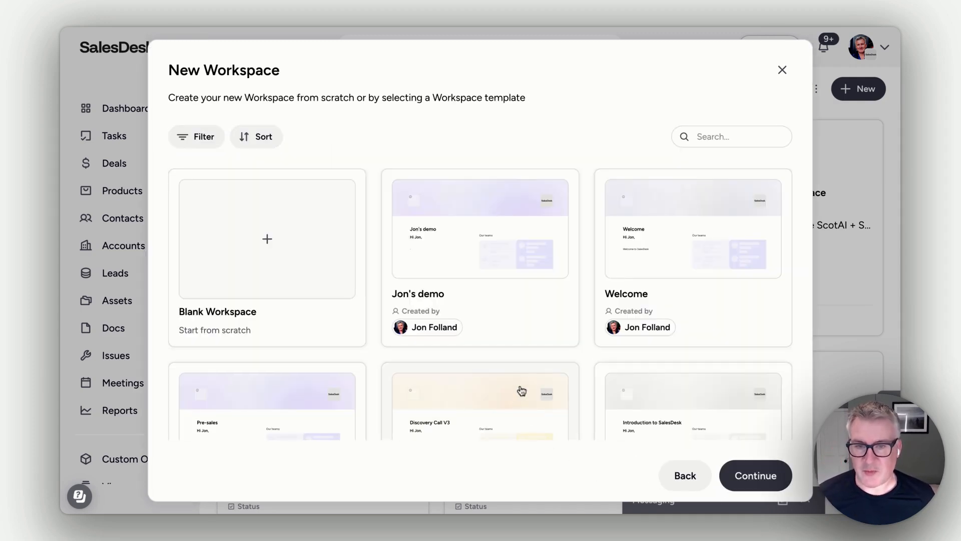
scroll(521, 390, "down", 3)
scroll(521, 378, "down", 2)
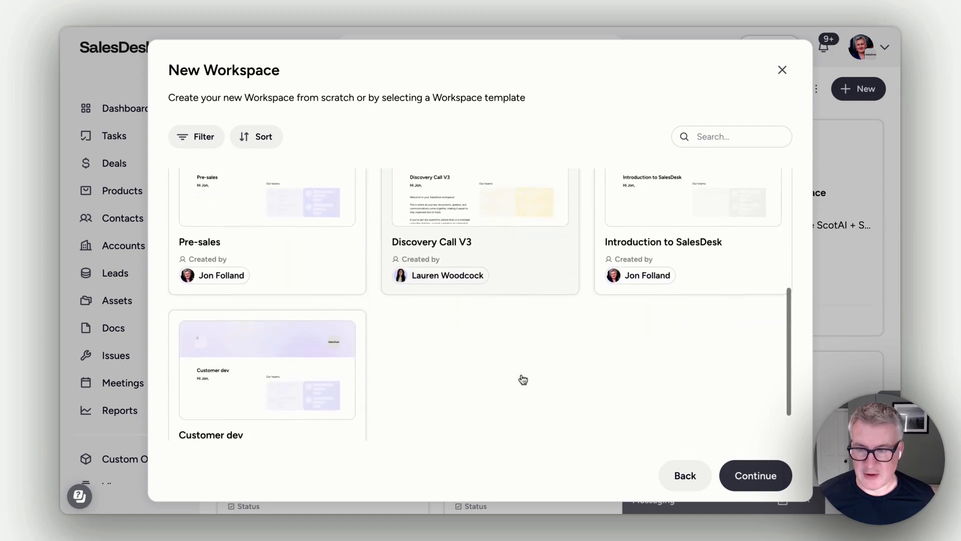
scroll(509, 374, "up", 5)
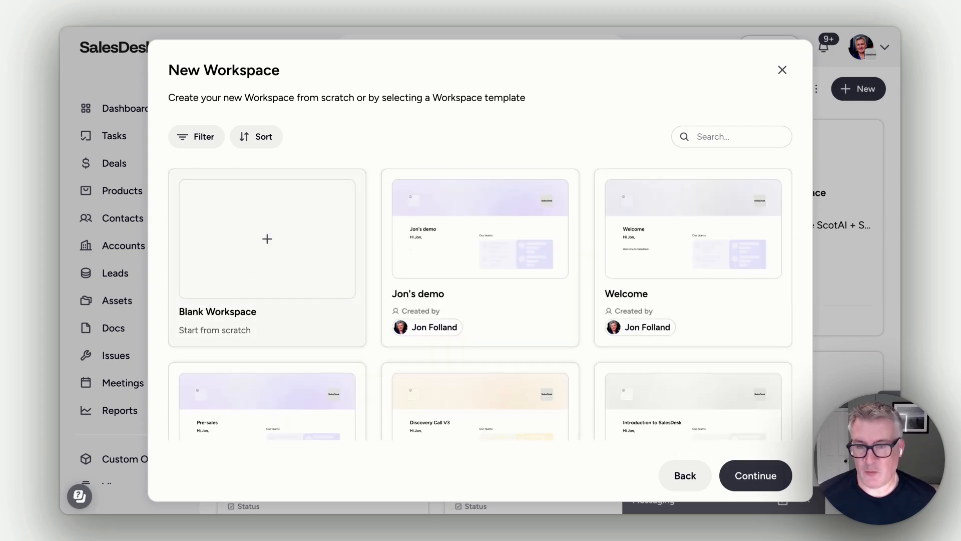
scroll(479, 305, "down", 2)
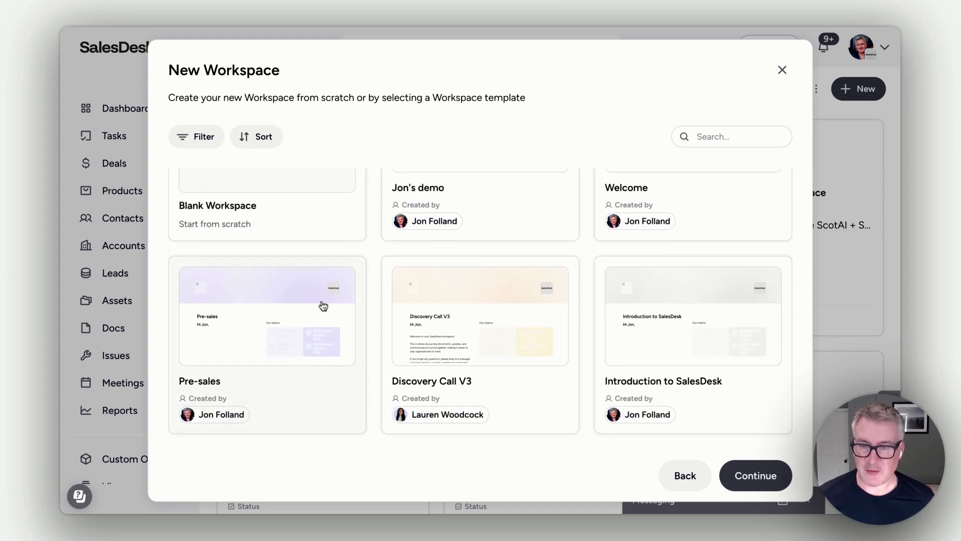
left_click(272, 314)
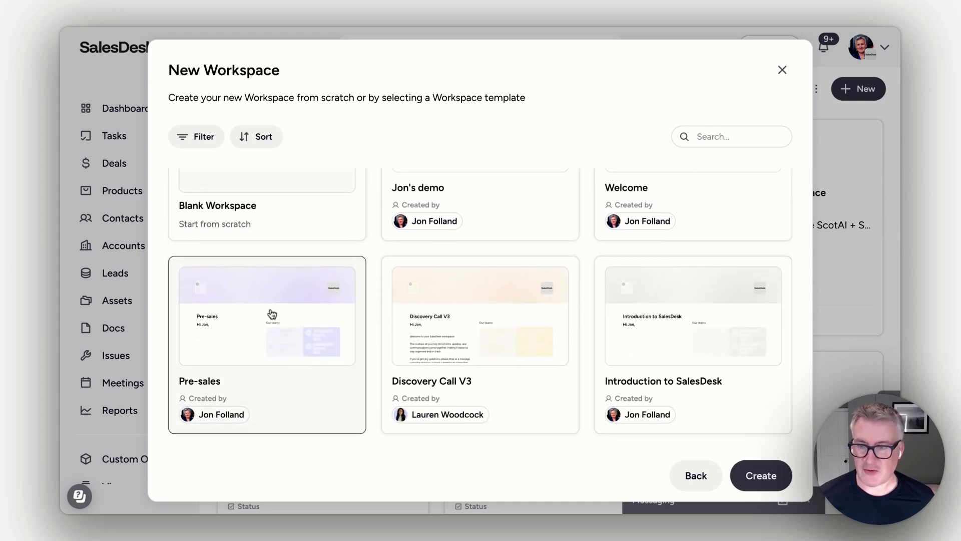
left_click(748, 489)
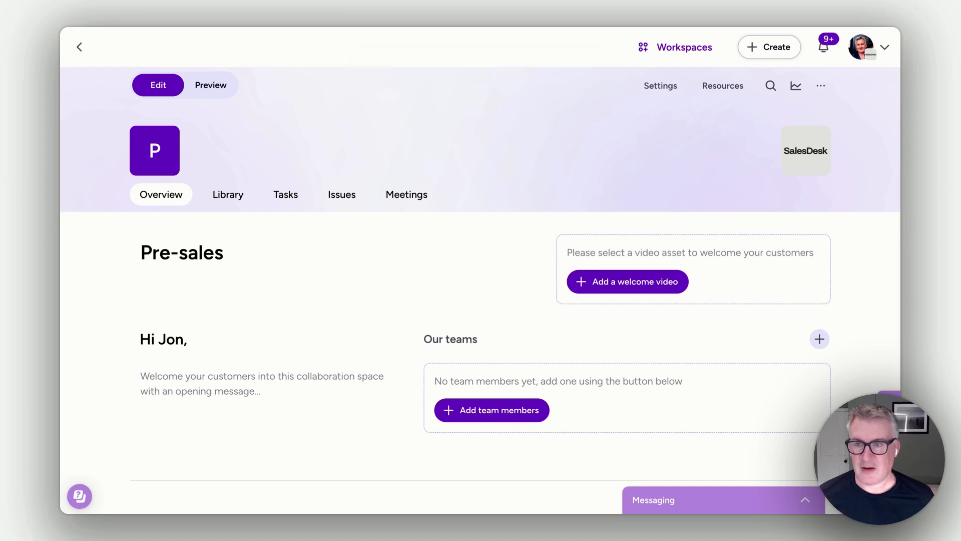
Step: Link the Co Founder contact at the head of the contacts list to the Pre-sales workspace as a team member and share the record
scroll(406, 380, "down", 6)
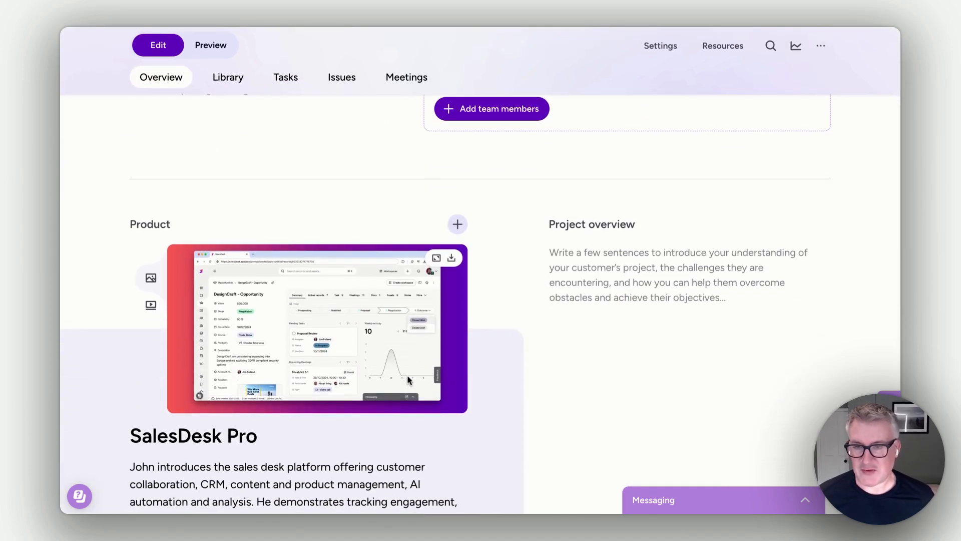
scroll(410, 379, "down", 5)
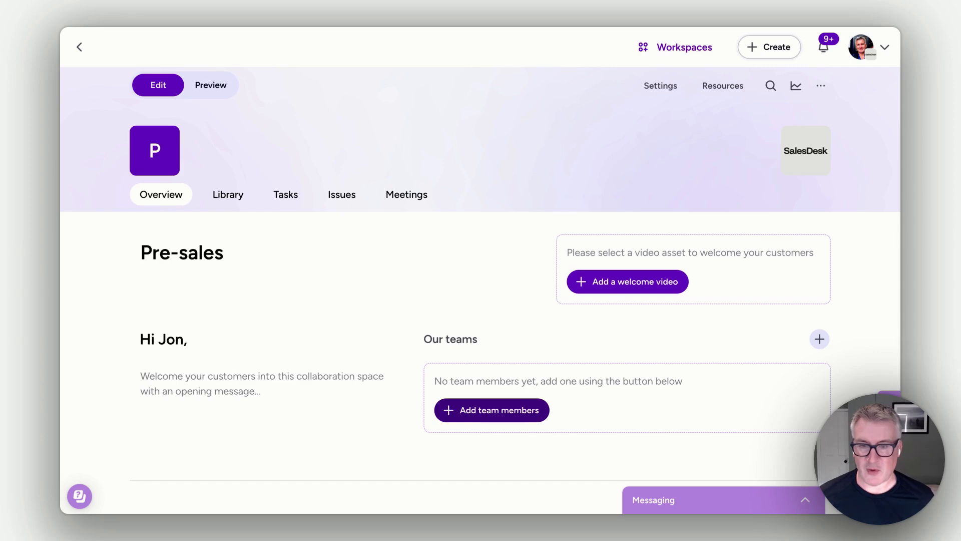
left_click(491, 411)
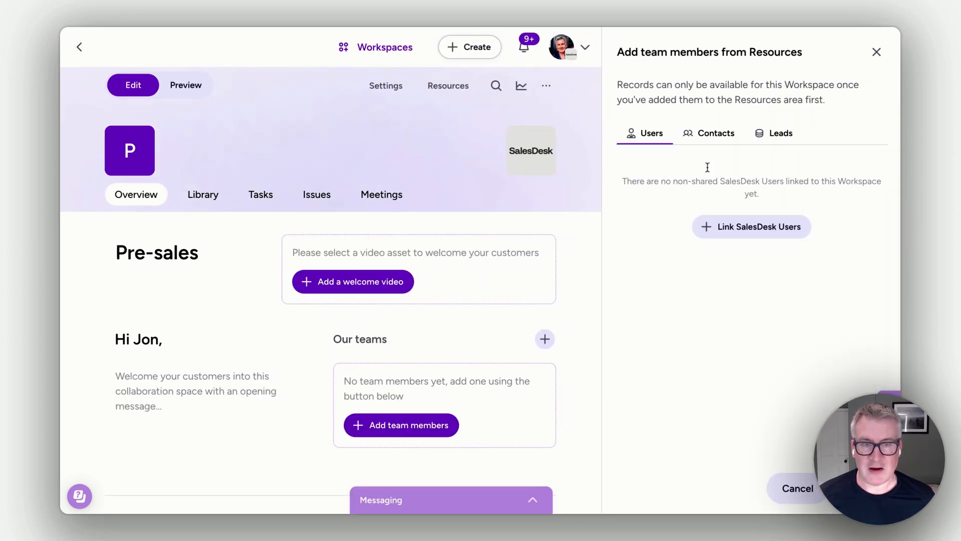
left_click(721, 133)
left_click(750, 214)
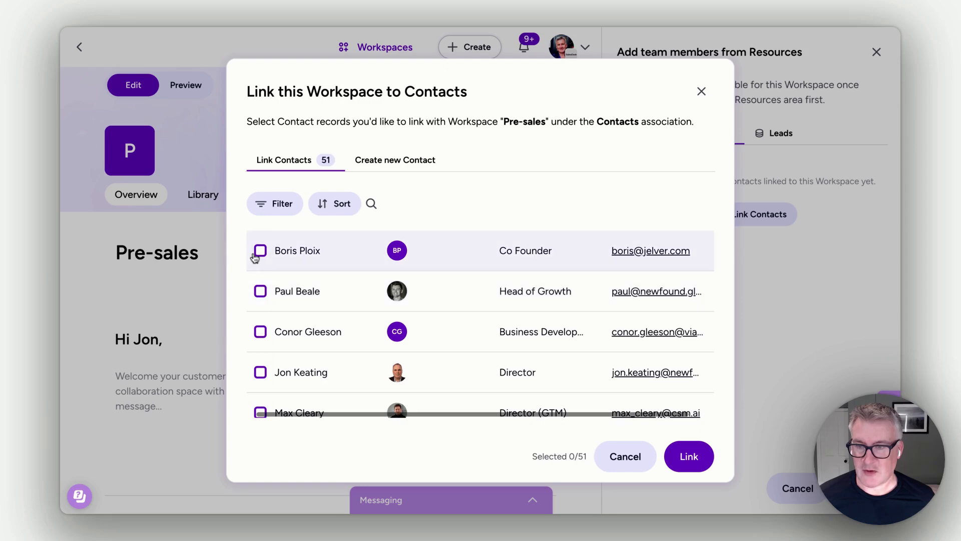
left_click(260, 251)
left_click(689, 453)
left_click(611, 326)
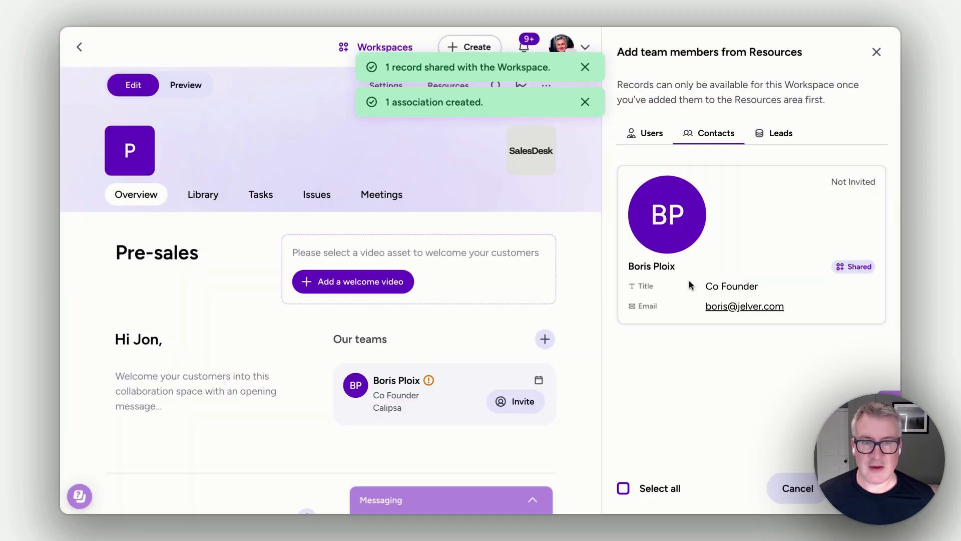
Step: Link the GTM colleague from the SalesDesk users as a team member, share the record with the workspace, and finish adding members
left_click(646, 133)
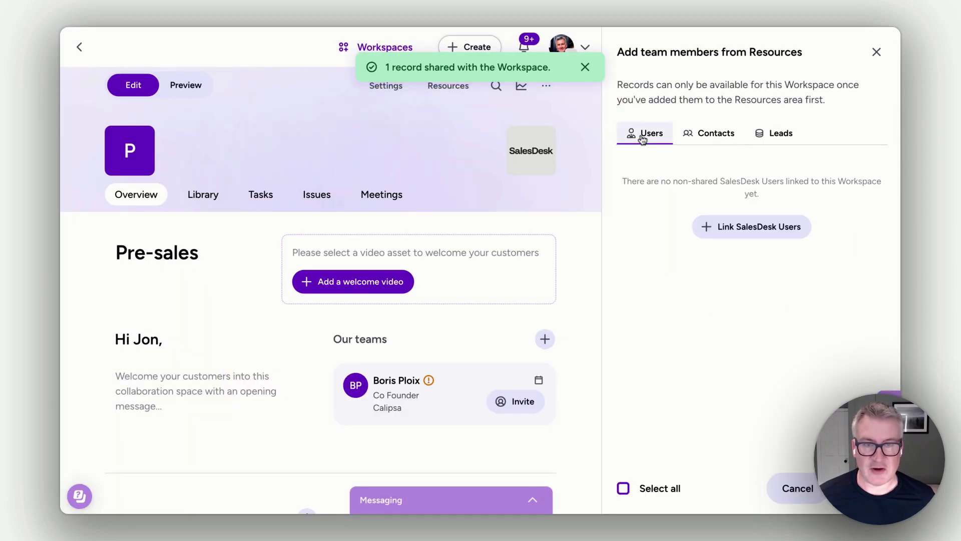
left_click(726, 228)
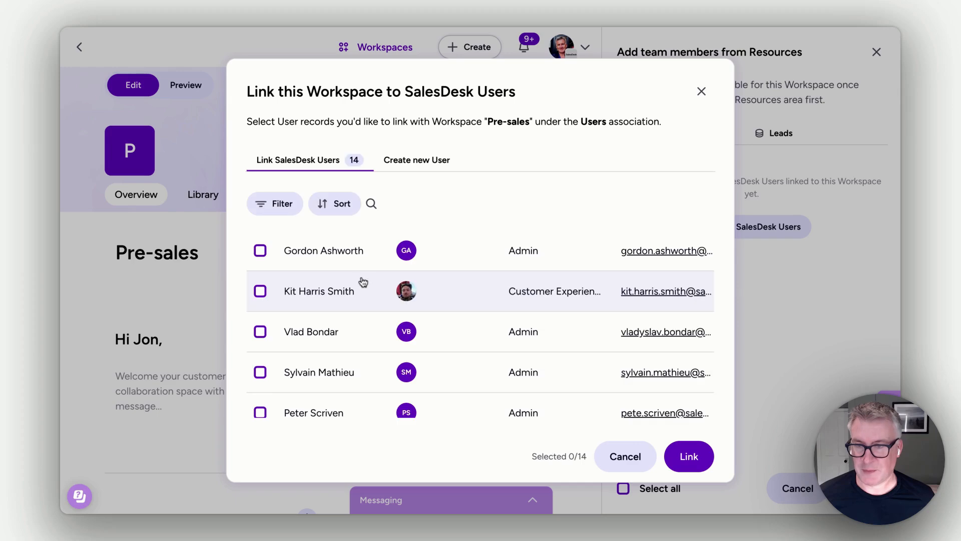
scroll(259, 310, "down", 3)
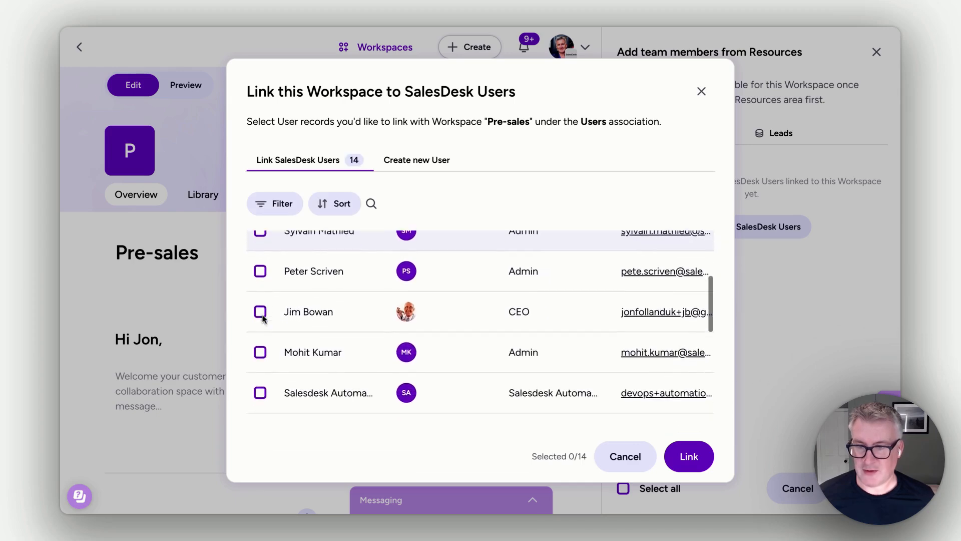
scroll(263, 318, "down", 3)
left_click(260, 356)
left_click(679, 454)
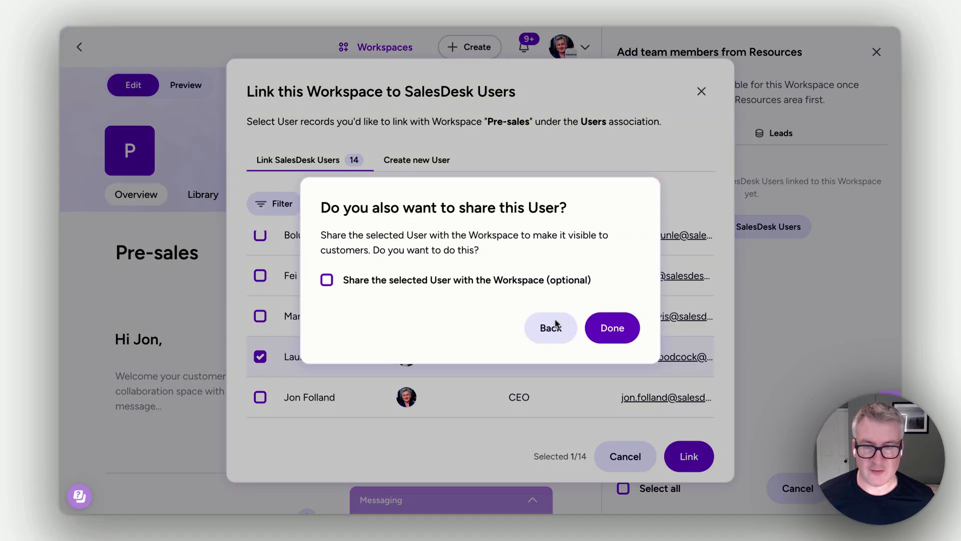
left_click(440, 279)
left_click(607, 330)
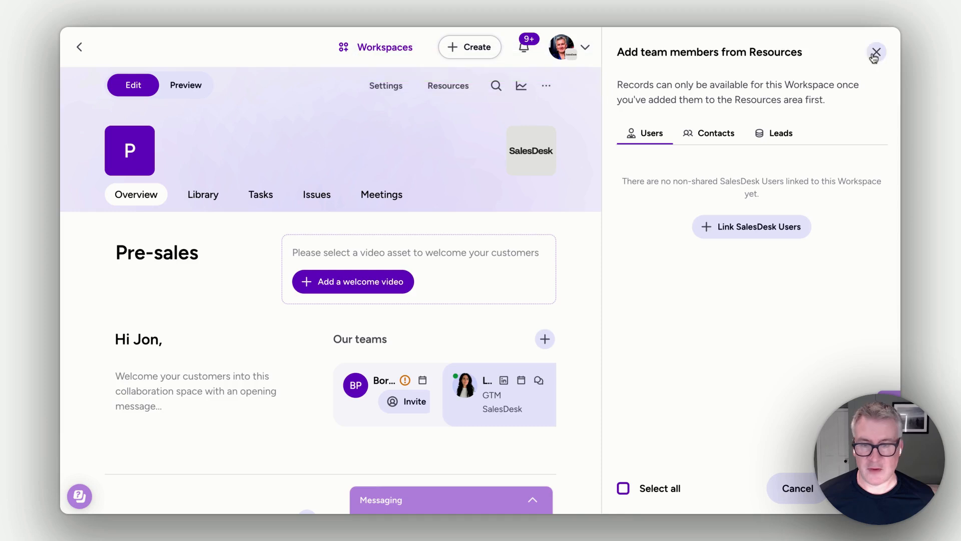
left_click(875, 53)
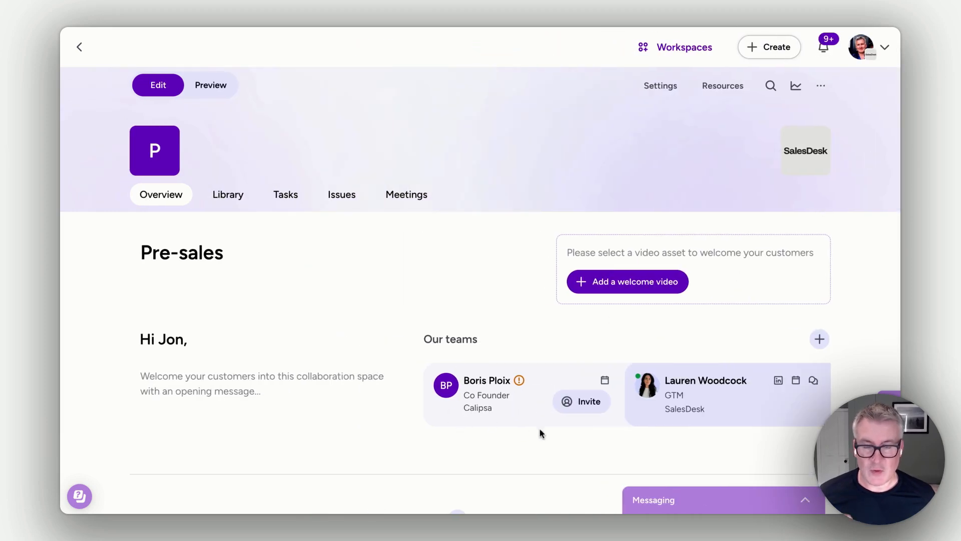
Step: Examine the invitation form for the Co Founder contact, including its personalised message field, and close it without sending
left_click(577, 402)
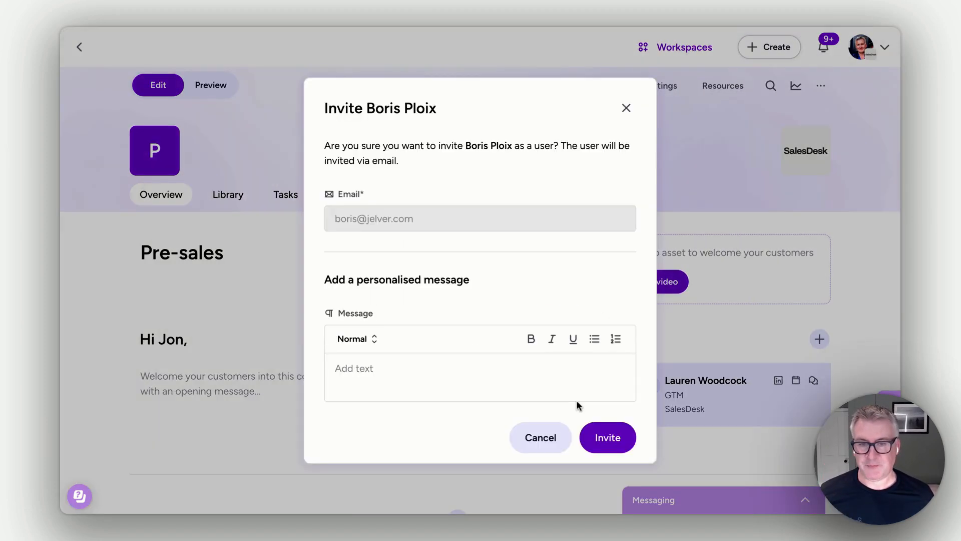
left_click(417, 365)
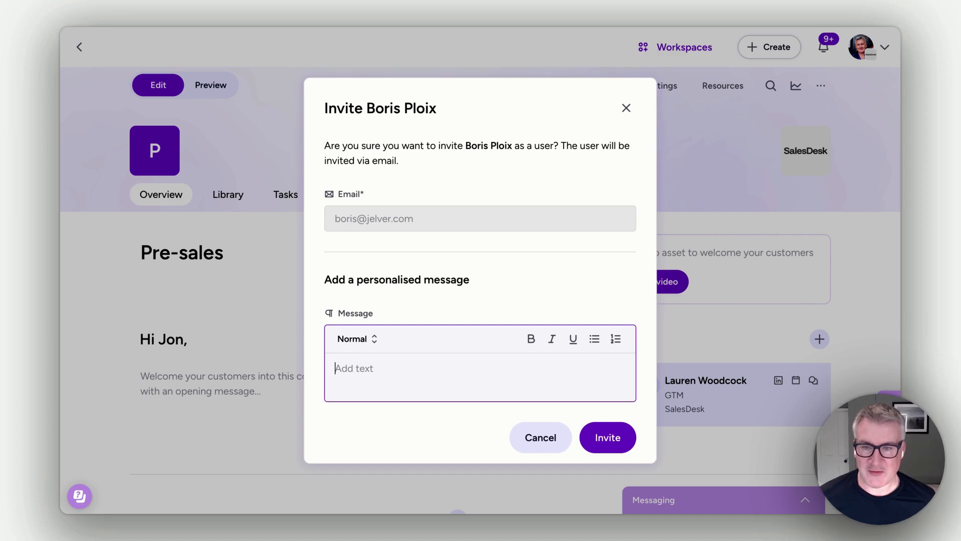
left_click(627, 108)
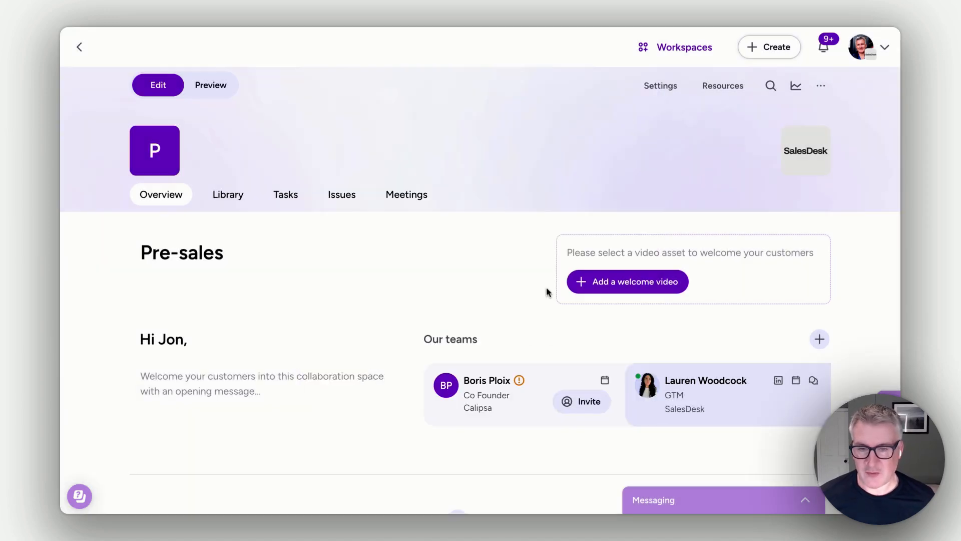